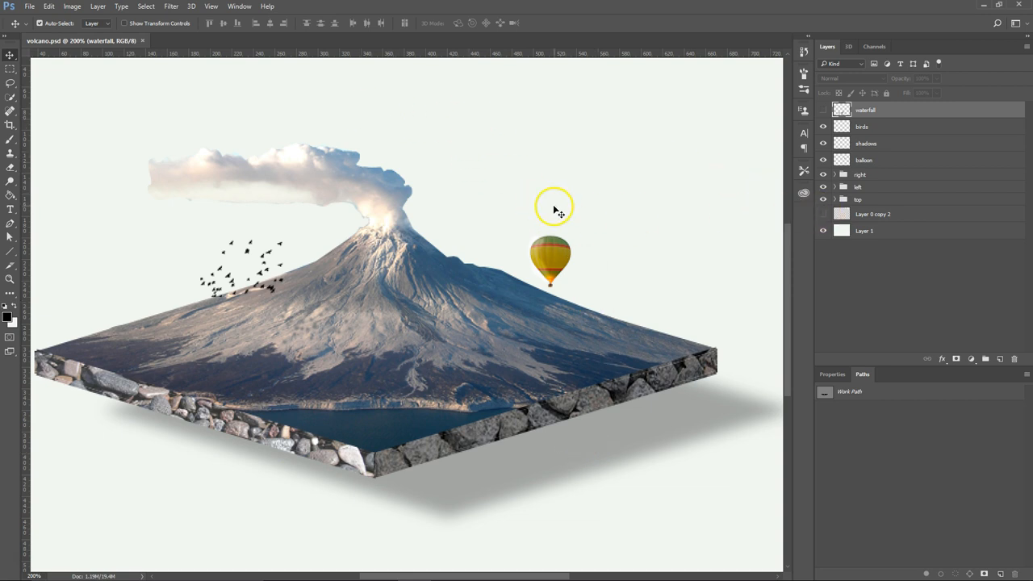
Step: Close volcano.psd and create a new 25 x 25 px document at 300 ppi with a white background
click(142, 41)
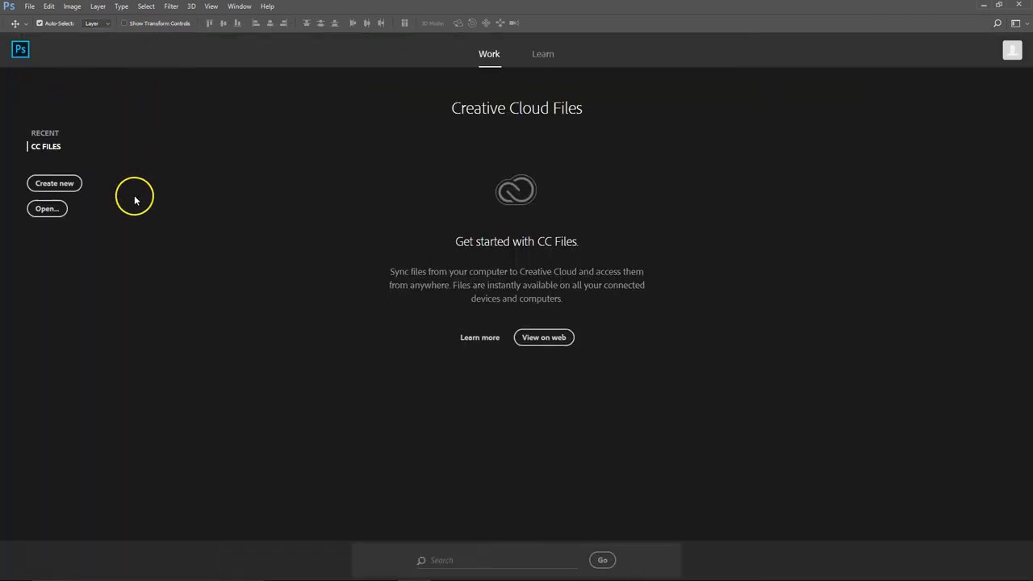
click(61, 184)
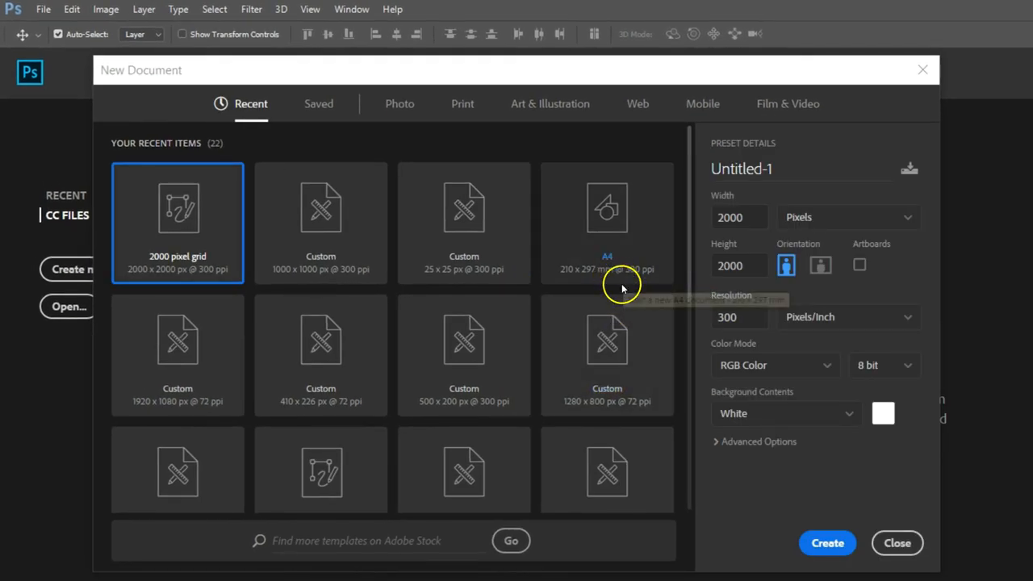
click(464, 240)
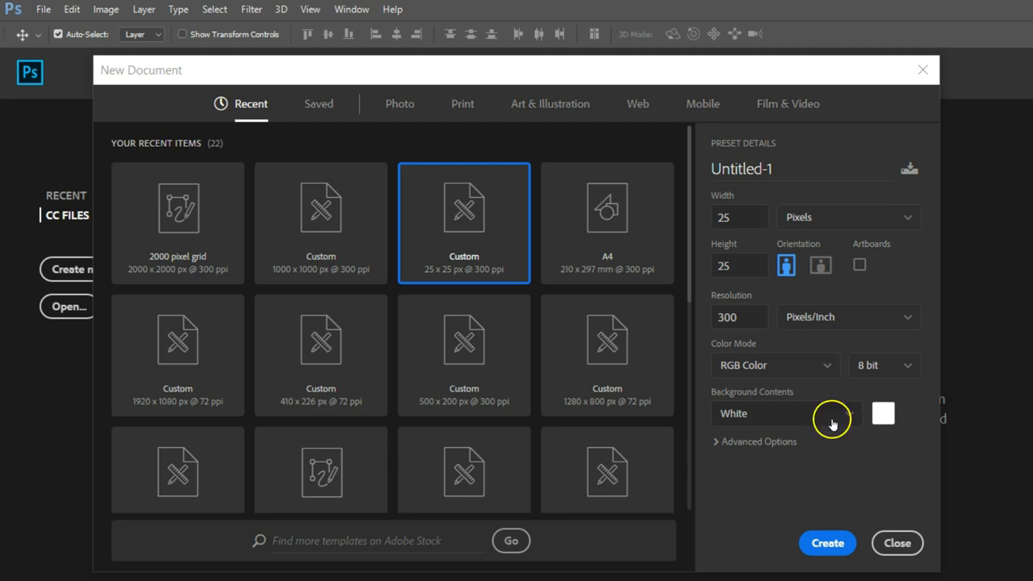
click(829, 543)
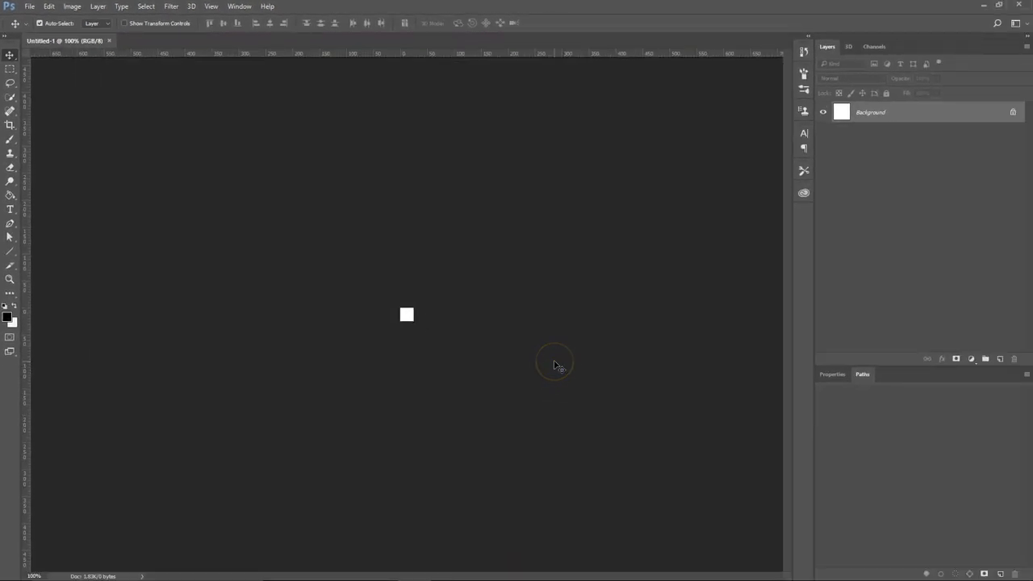
key(ctrl+0)
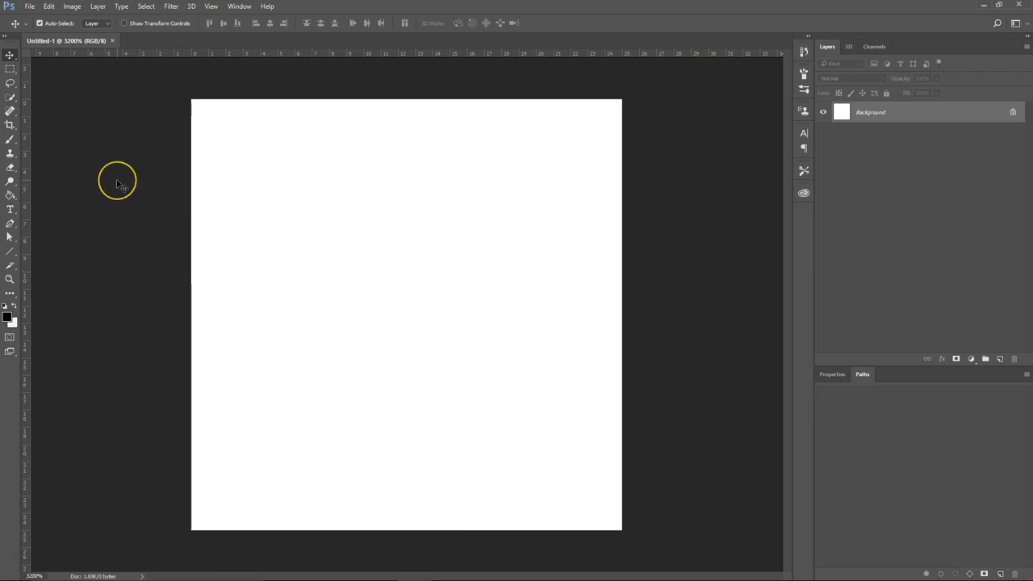
Step: Try painting a black line down the canvas's left edge with a 2 px Brush at 0% hardness
key(b)
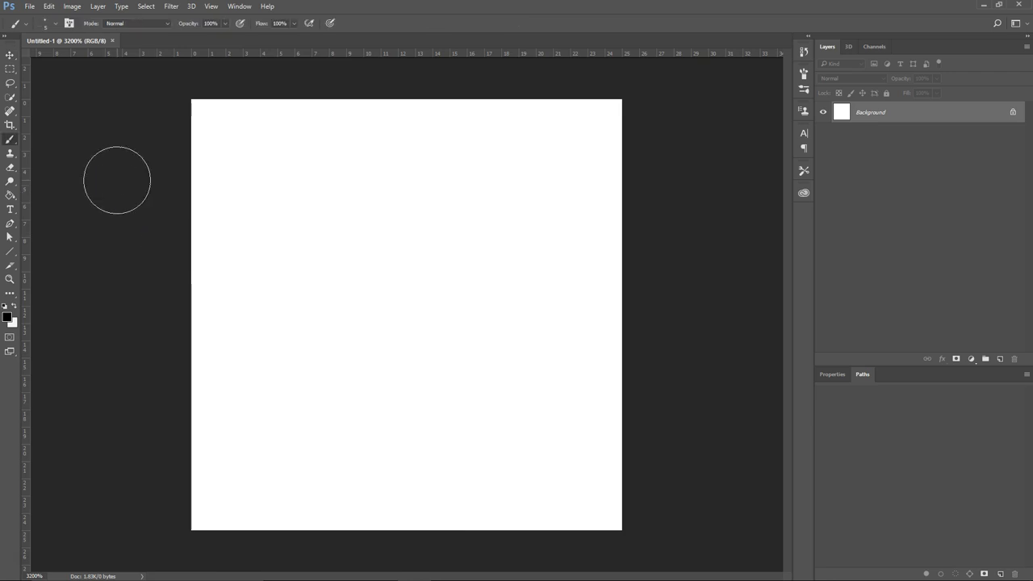
click(55, 25)
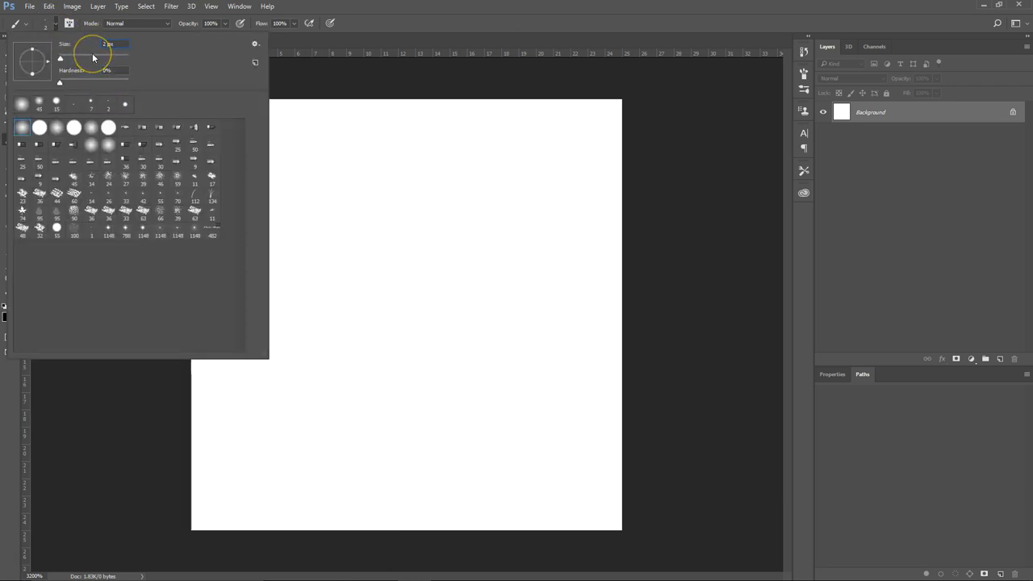
key(Return)
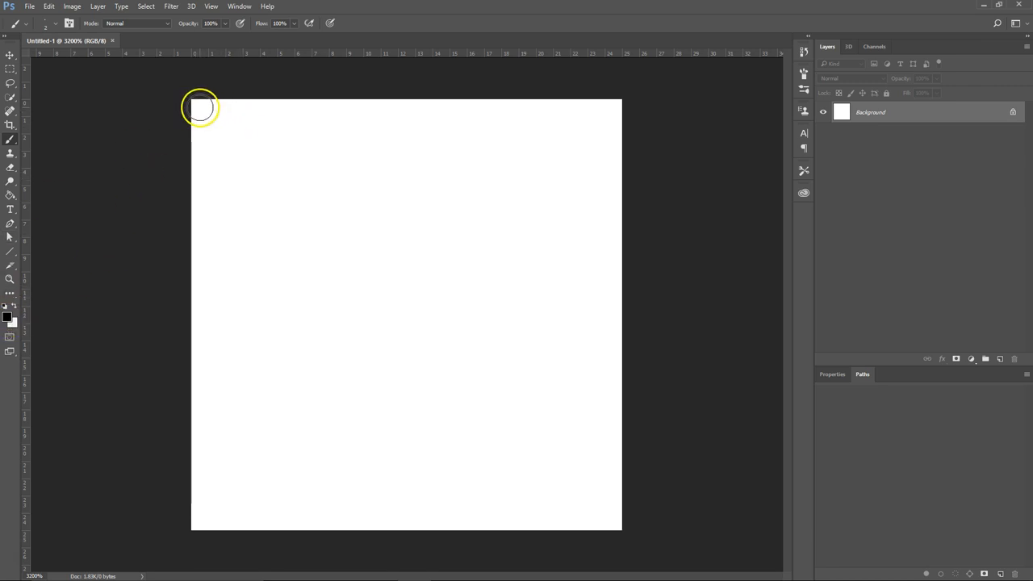
mouse_move(203, 105)
mouse_down()
mouse_move(186, 397)
mouse_move(196, 530)
mouse_move(212, 524)
mouse_move(210, 106)
mouse_move(222, 392)
mouse_move(194, 76)
mouse_move(217, 572)
mouse_move(191, 105)
mouse_move(207, 526)
mouse_move(196, 231)
mouse_move(102, 168)
mouse_up()
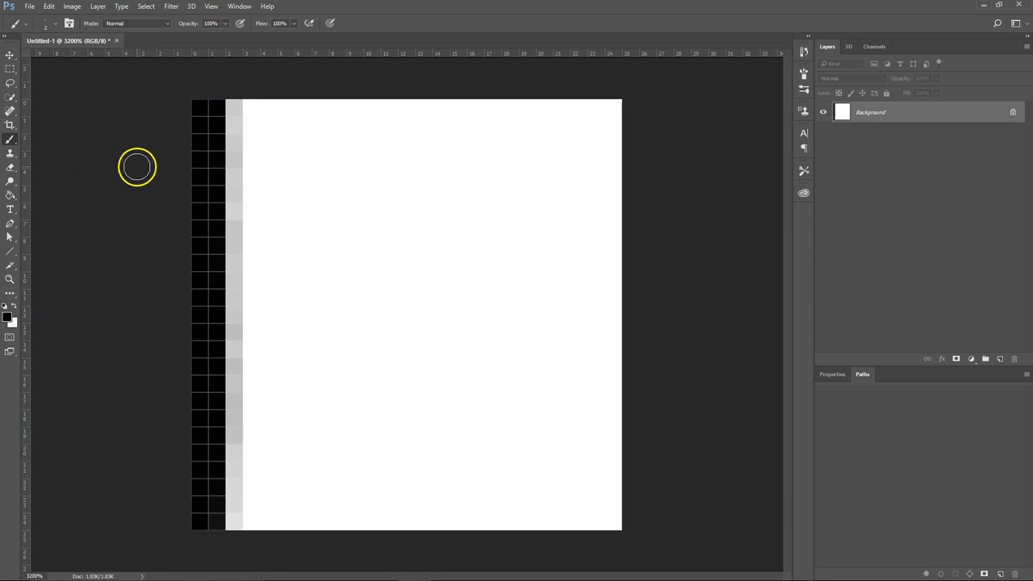
key(ctrl+z)
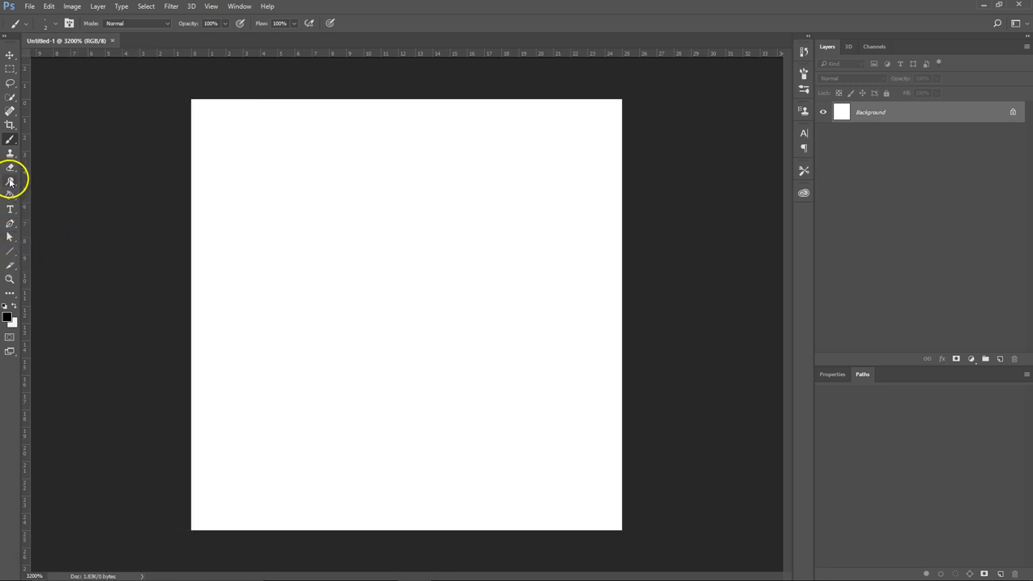
Step: Draw black lines along the canvas's left and bottom edges with a 2 px Pencil at 100% hardness
right_click(9, 139)
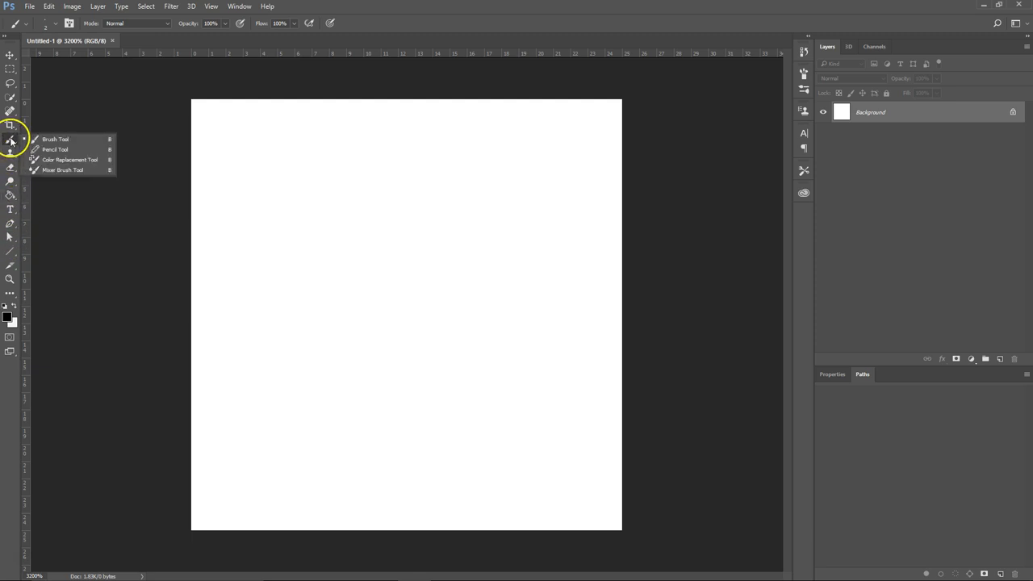
click(64, 152)
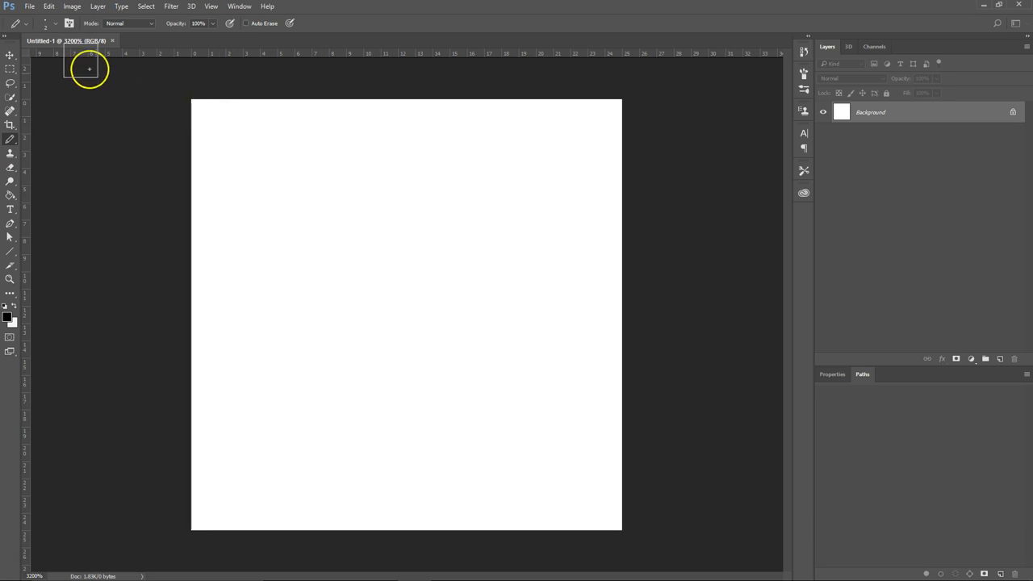
click(55, 24)
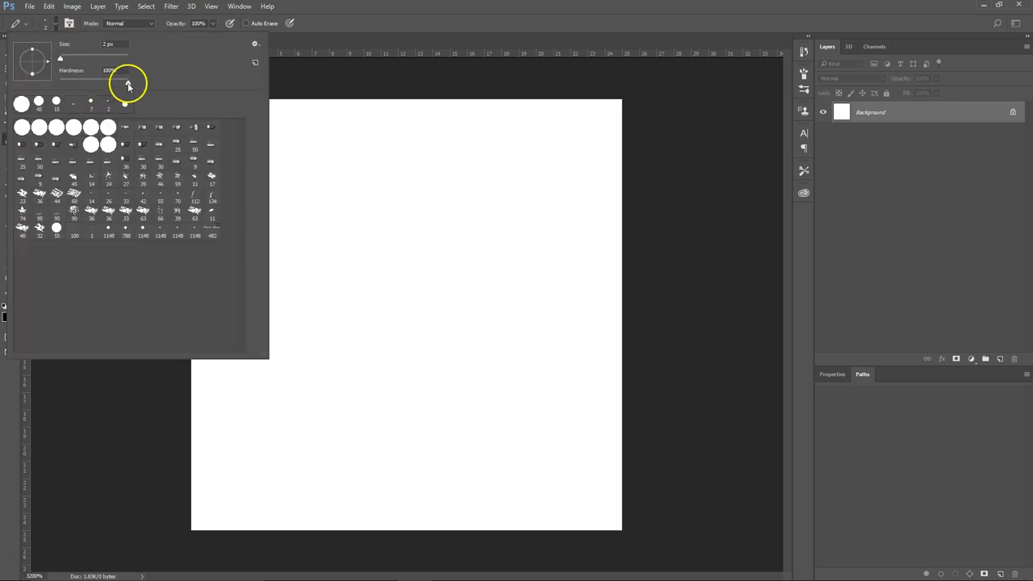
key(Return)
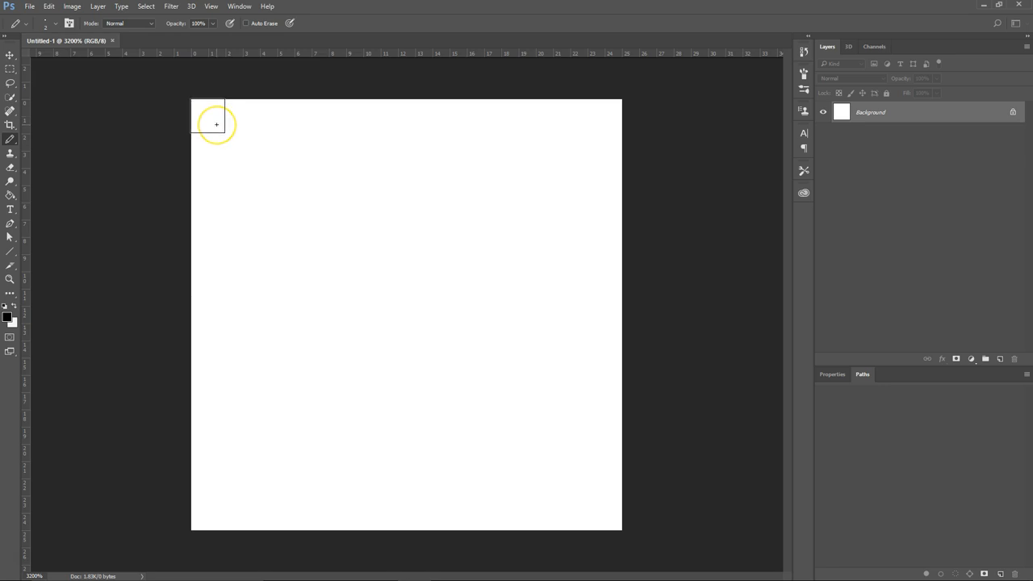
mouse_move(216, 124)
mouse_down()
mouse_move(218, 548)
mouse_move(219, 521)
mouse_move(628, 521)
mouse_up()
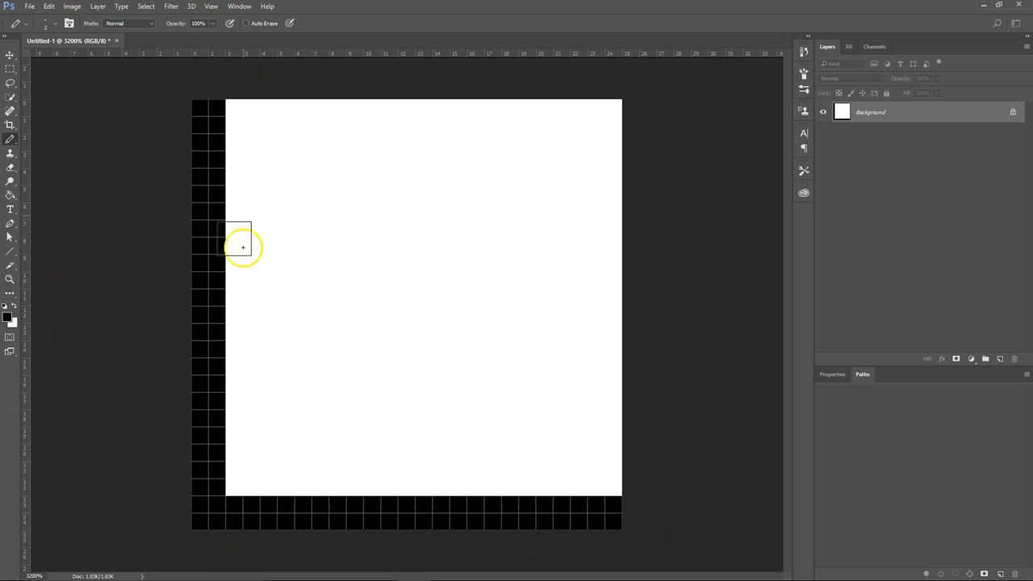
Step: Define the drawing as a pattern named "isometric grid"
click(49, 7)
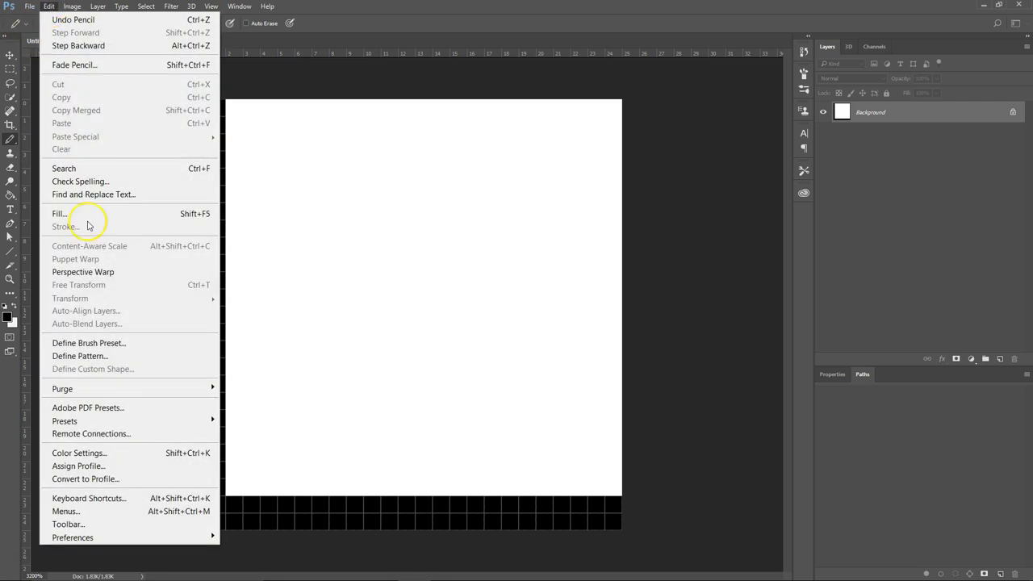
click(119, 356)
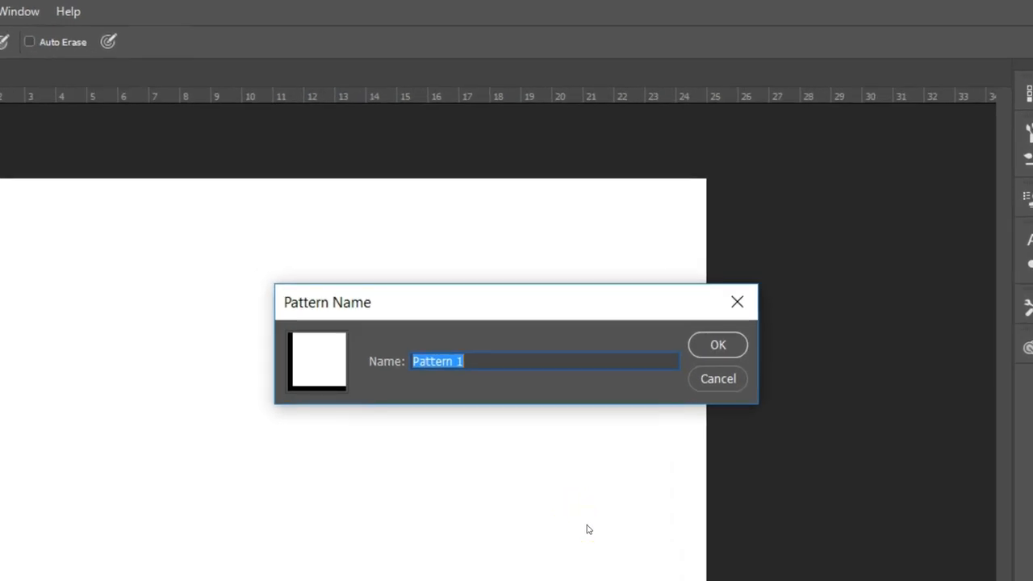
text(isometric grid)
key(Return)
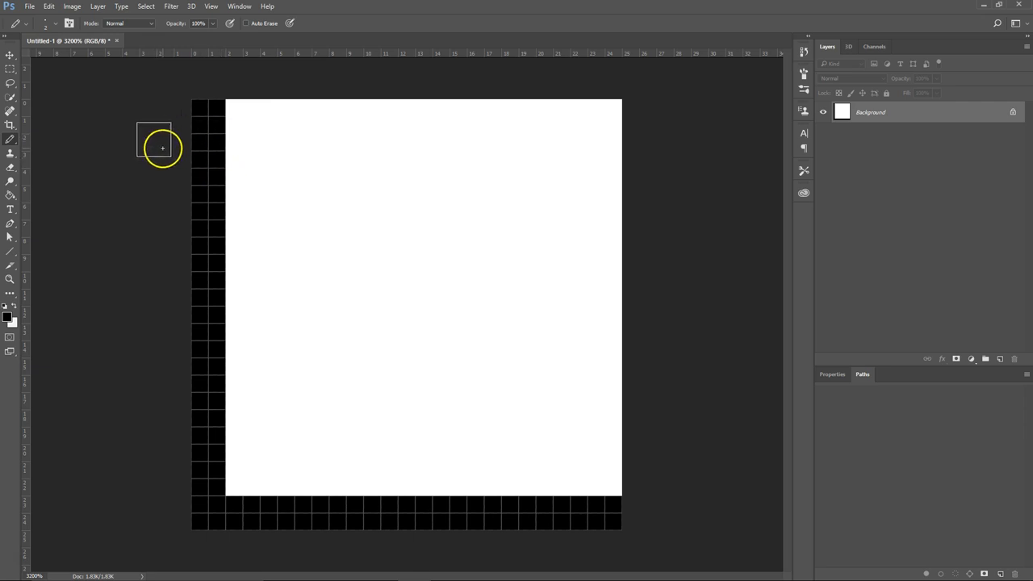
Step: Close the pattern document without saving and create a new 1000 x 1000 px document at 300 ppi
click(116, 40)
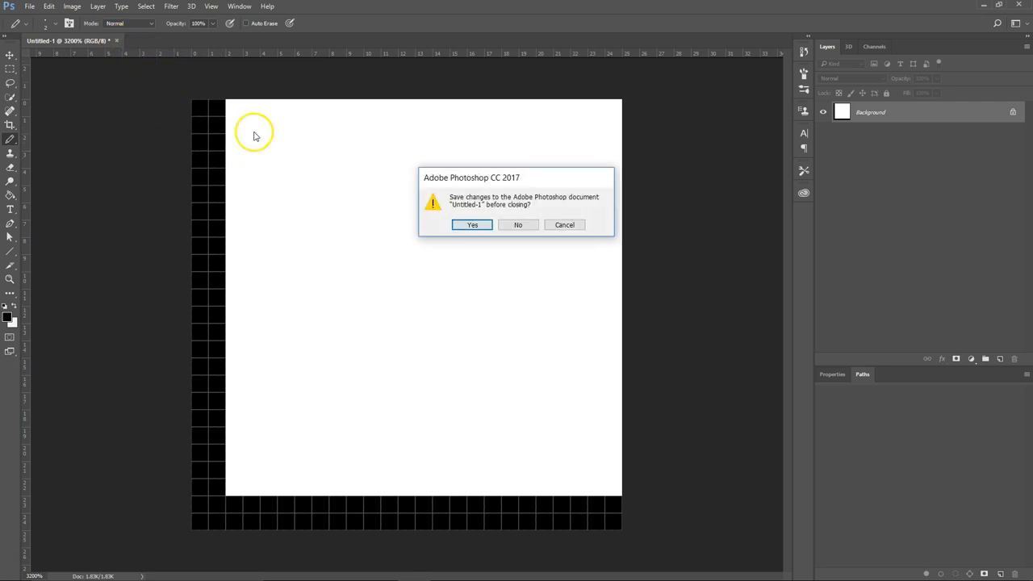
click(525, 231)
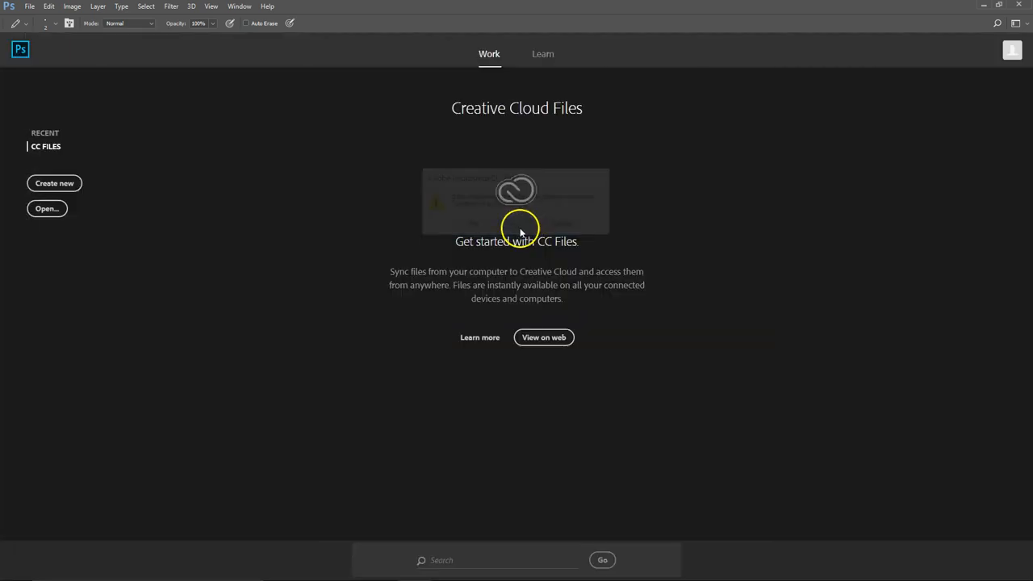
click(58, 188)
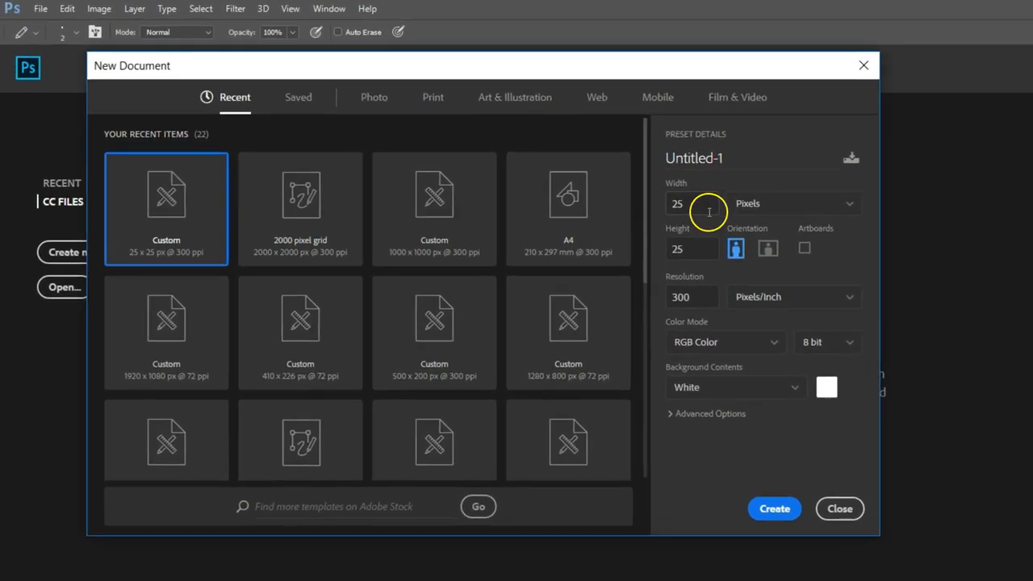
double_click(544, 160)
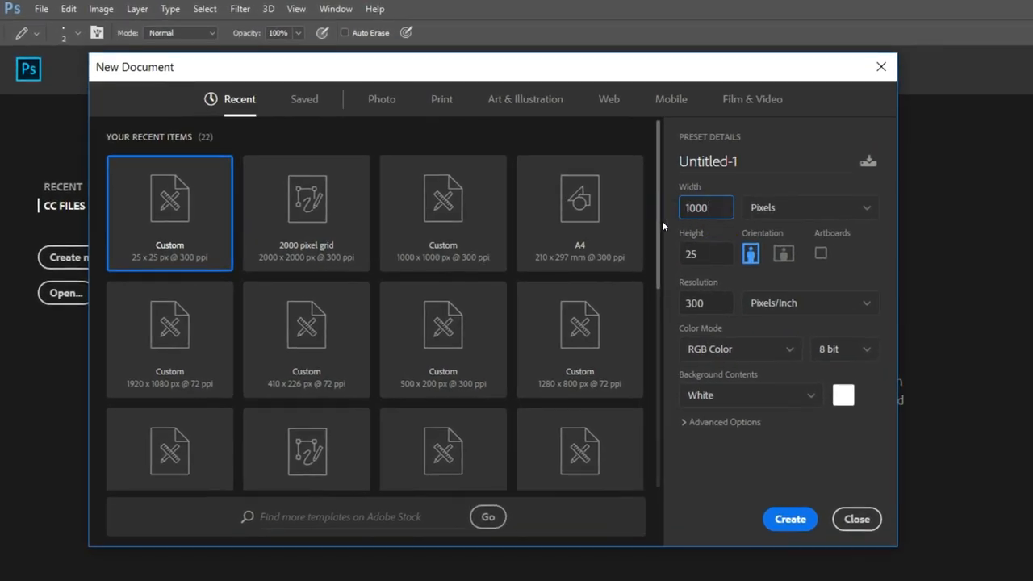
click(706, 253)
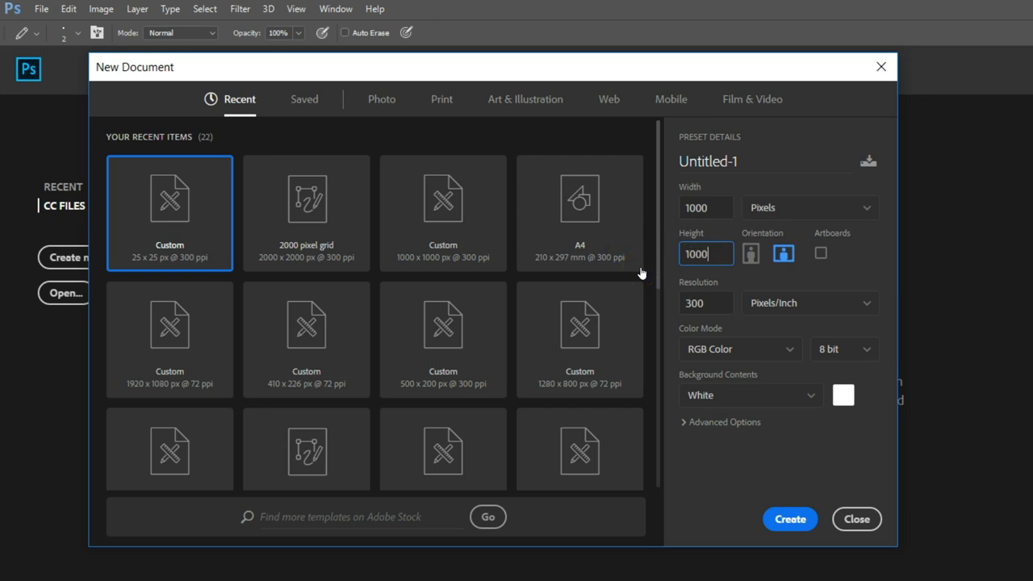
click(790, 519)
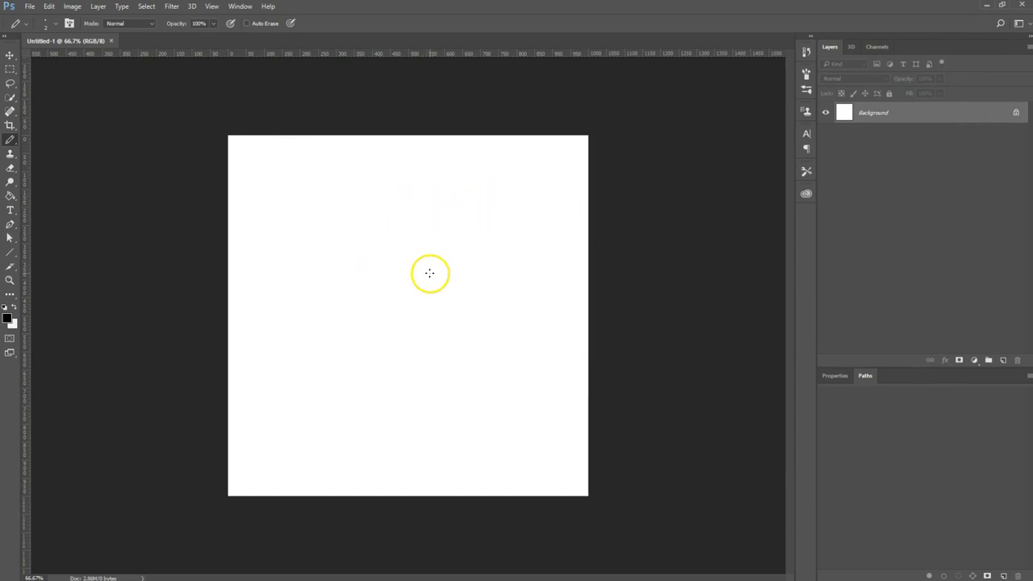
Step: Unlock the background layer and add a Pattern Overlay to it with the newly defined grid pattern
click(1017, 114)
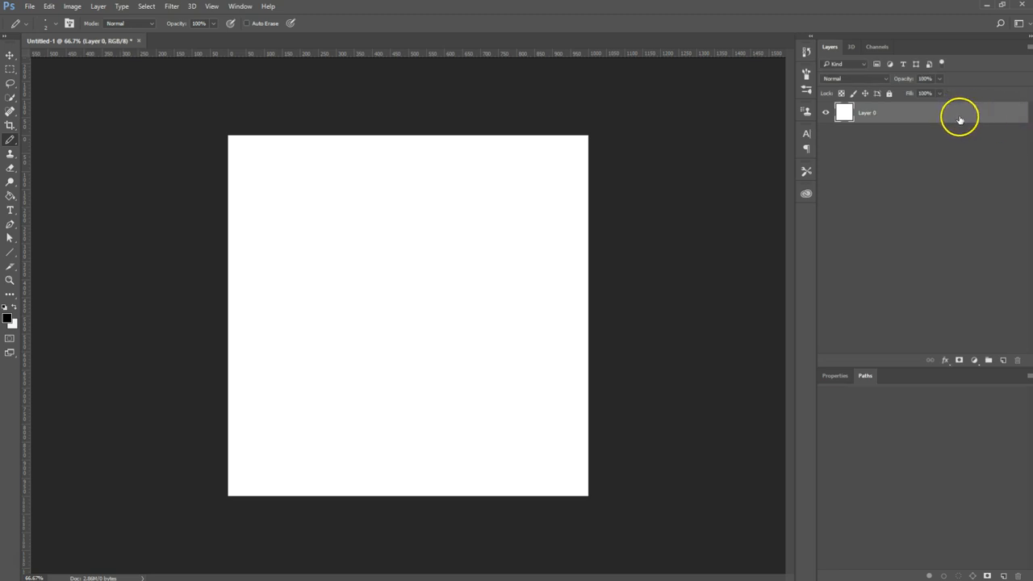
double_click(926, 117)
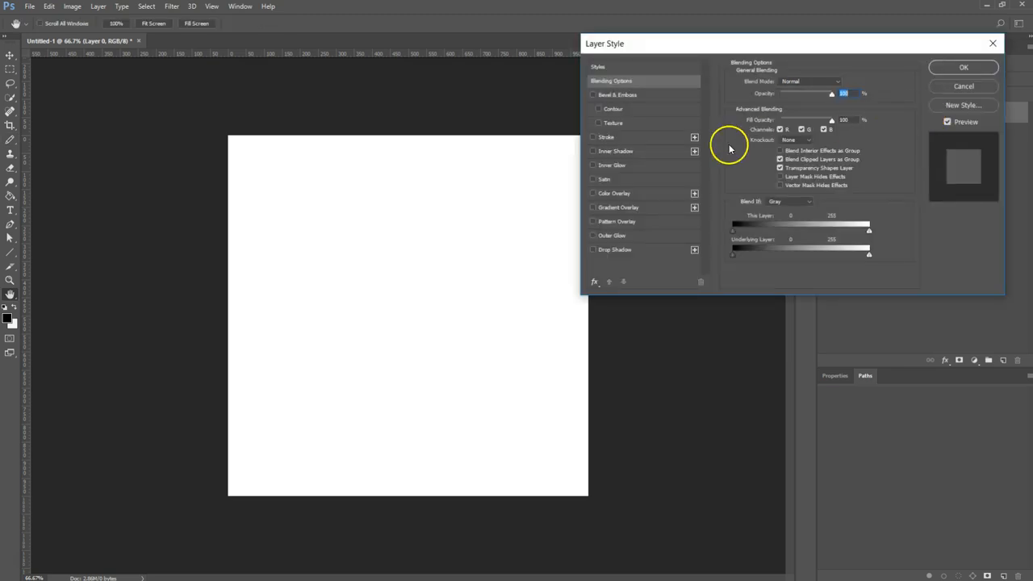
click(619, 224)
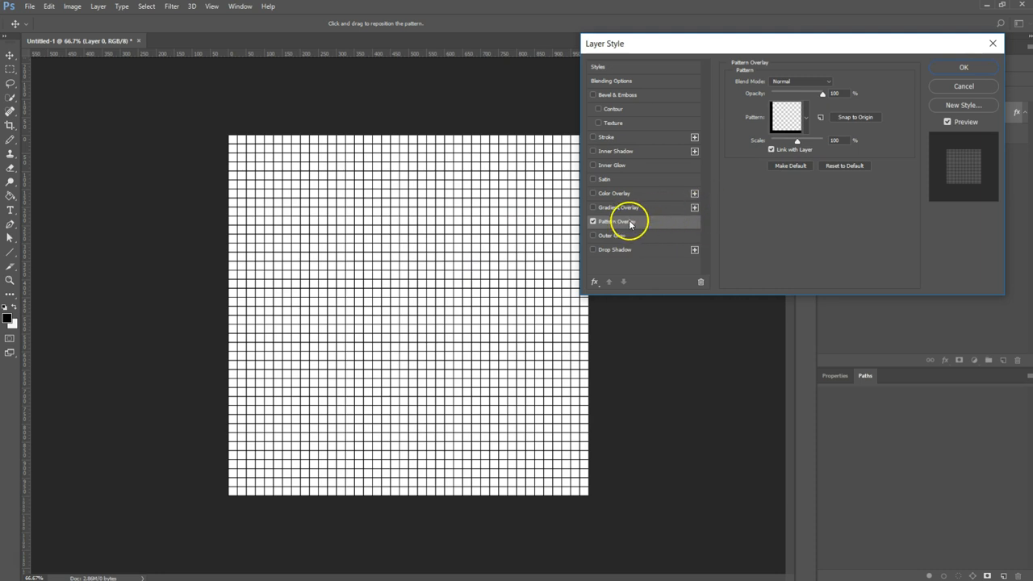
click(805, 119)
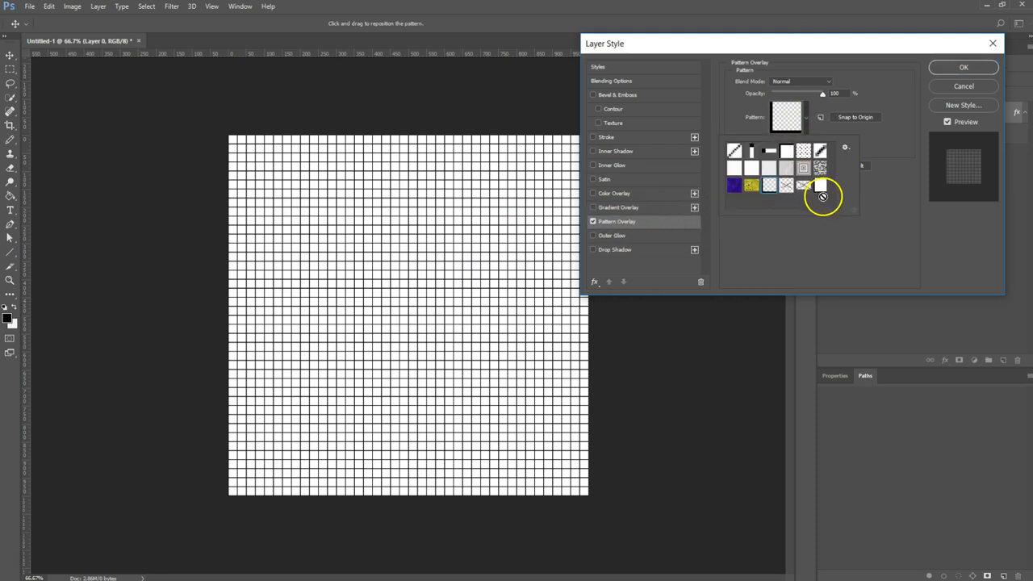
click(883, 92)
click(964, 68)
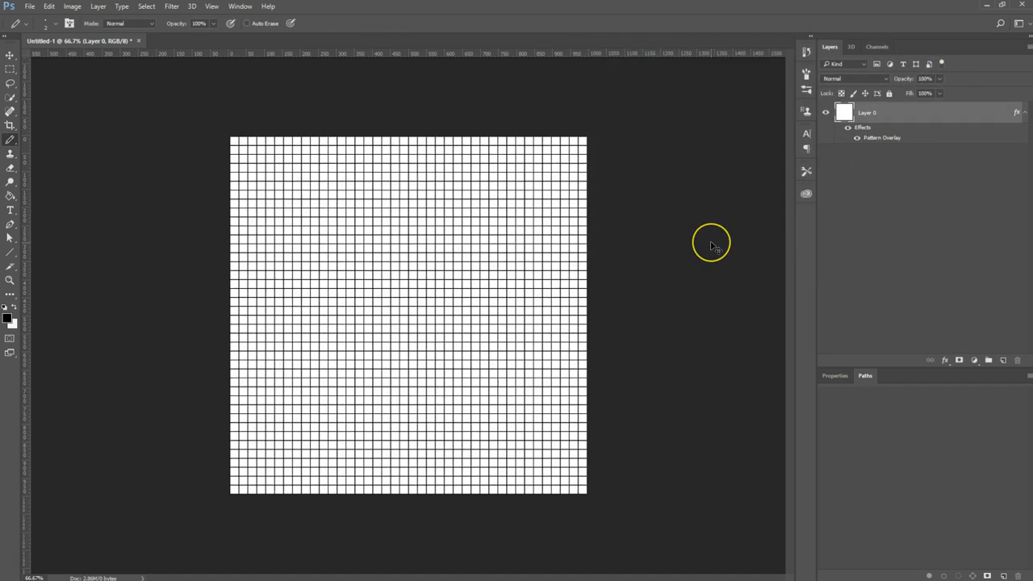
Step: Move the grid layer about 380 px to the right on the canvas and duplicate it
key(ctrl+minus)
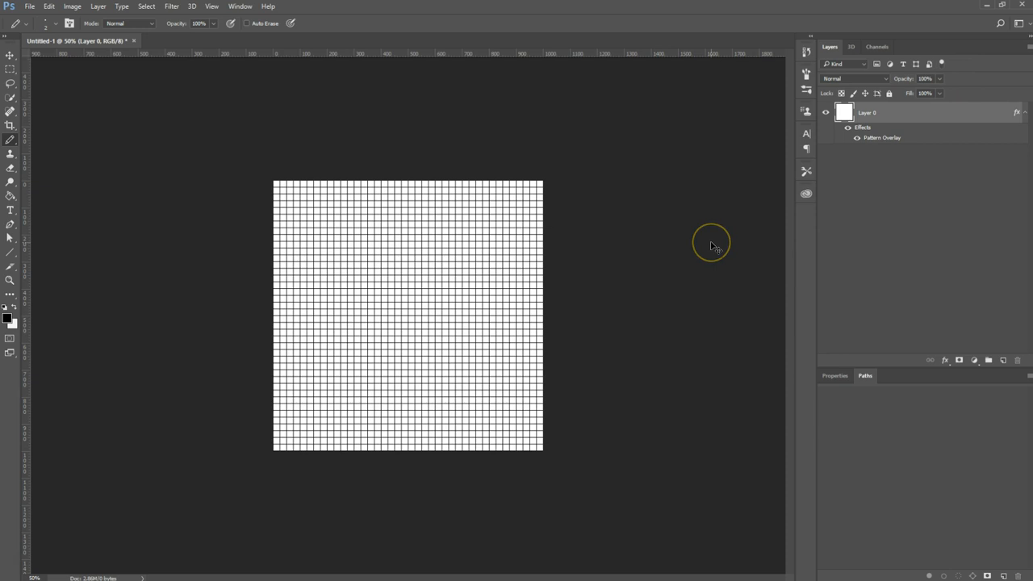
click(10, 56)
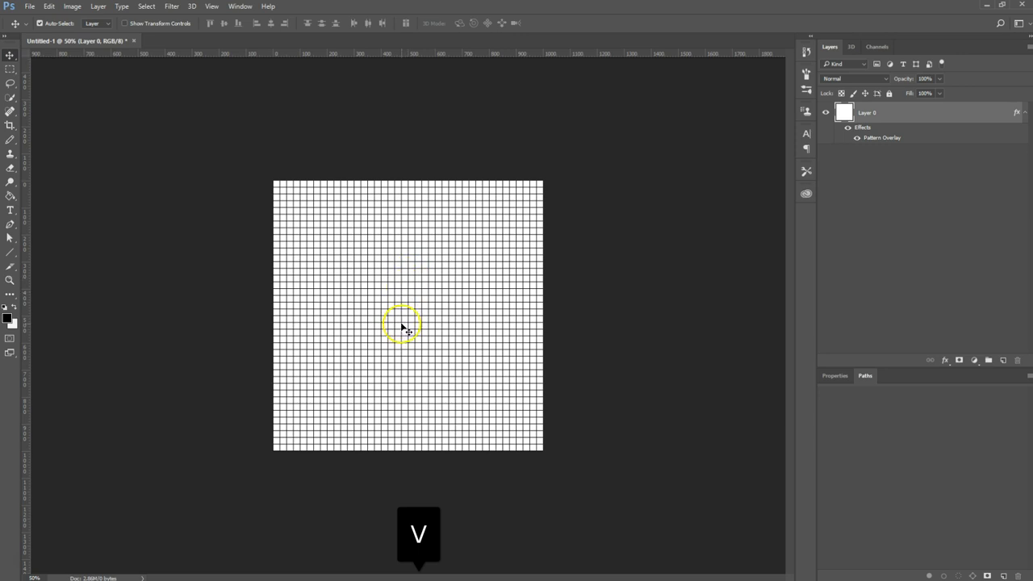
drag(423, 330, 529, 330)
key(ctrl)
key(ctrl+j)
click(913, 120)
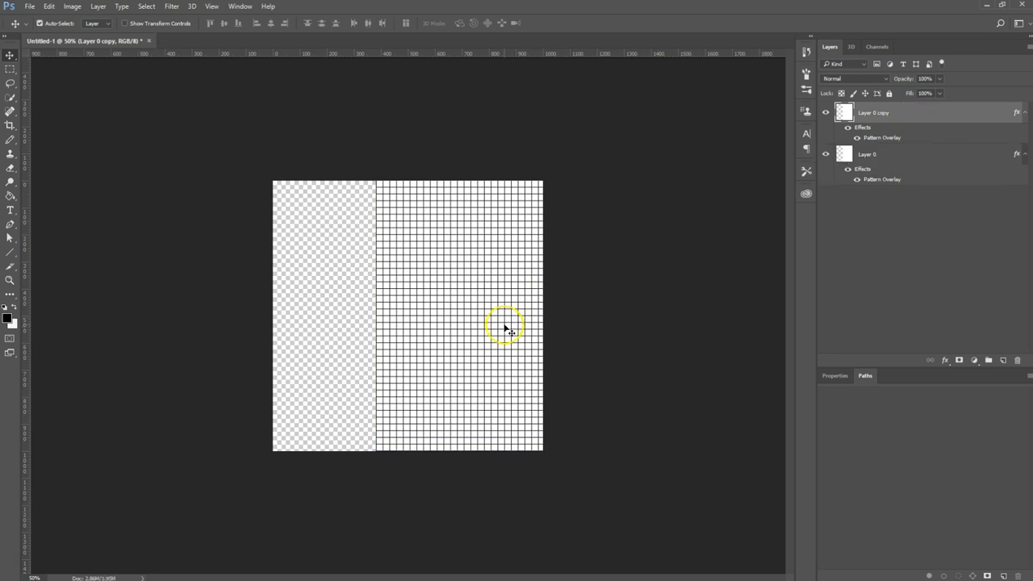
Step: Place the duplicate grid against the original's left edge to fill the canvas, and merge both layers
drag(508, 337, 236, 340)
key(ctrl)
key(ctrl+minus)
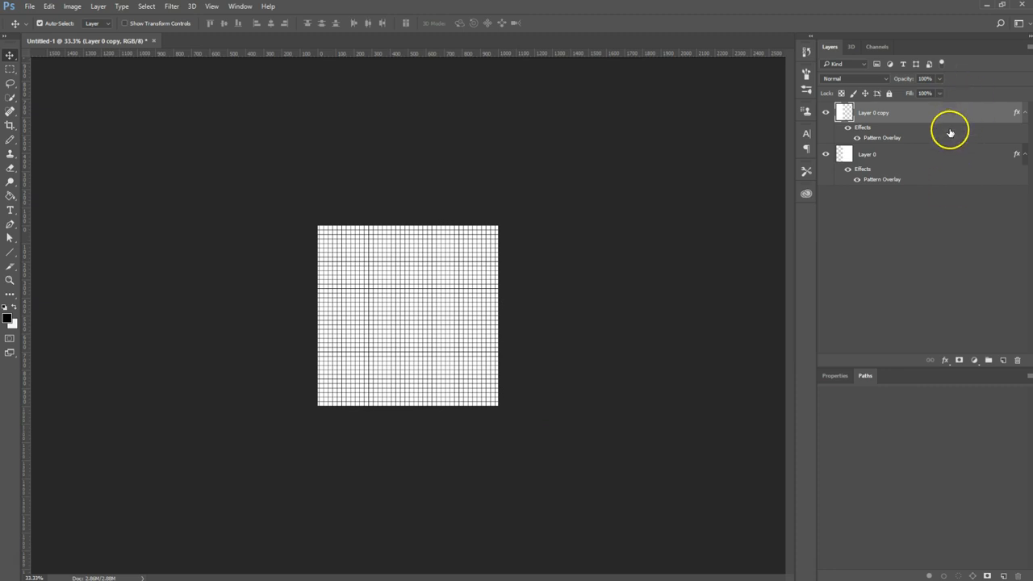
shift+click(935, 157)
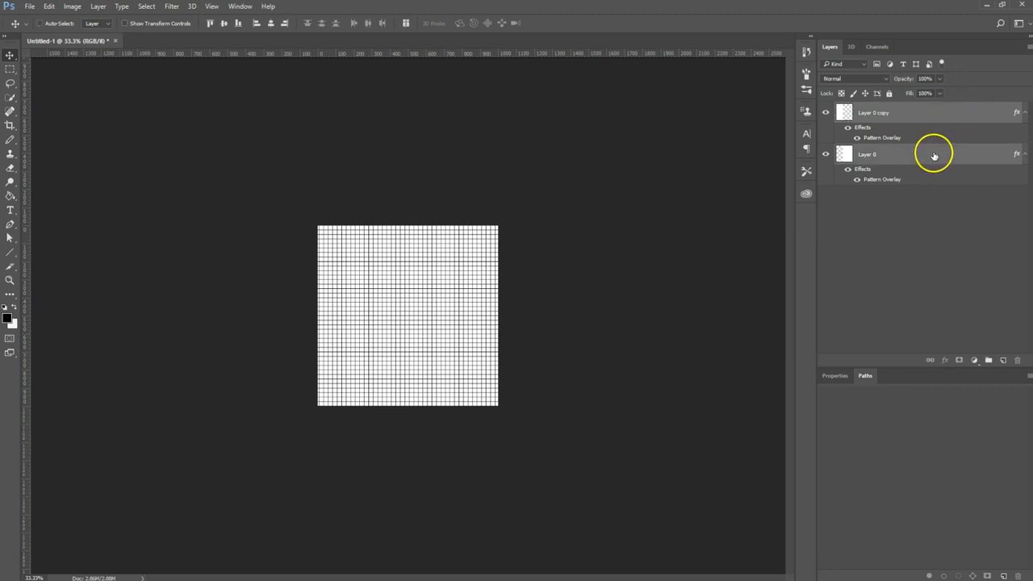
key(ctrl+e)
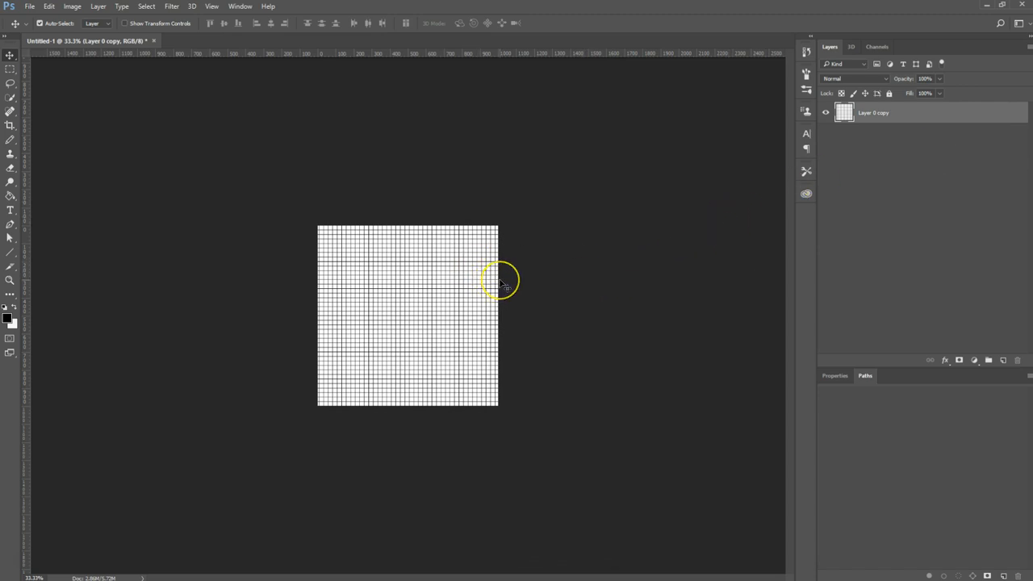
Step: Duplicate the merged grid layer, place the copy against the original's upper edge, and merge both layers
key(ctrl)
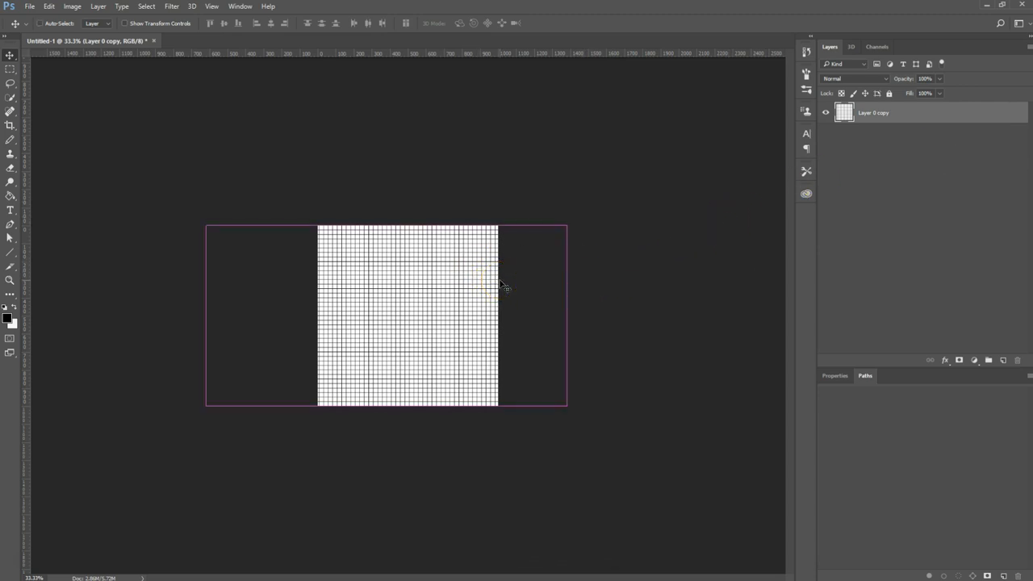
key(ctrl+j)
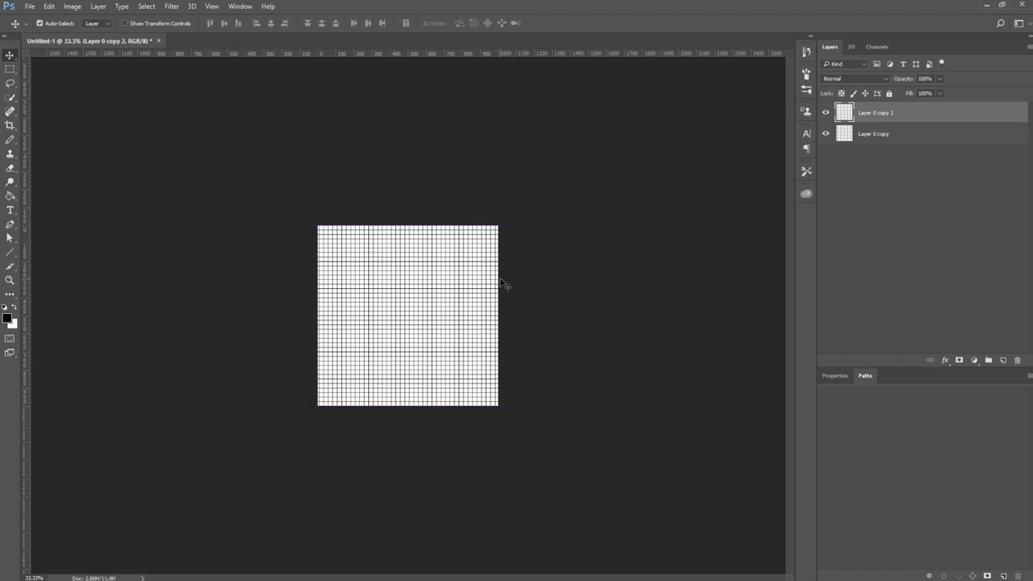
key(ctrl)
drag(471, 345, 475, 163)
shift+click(932, 141)
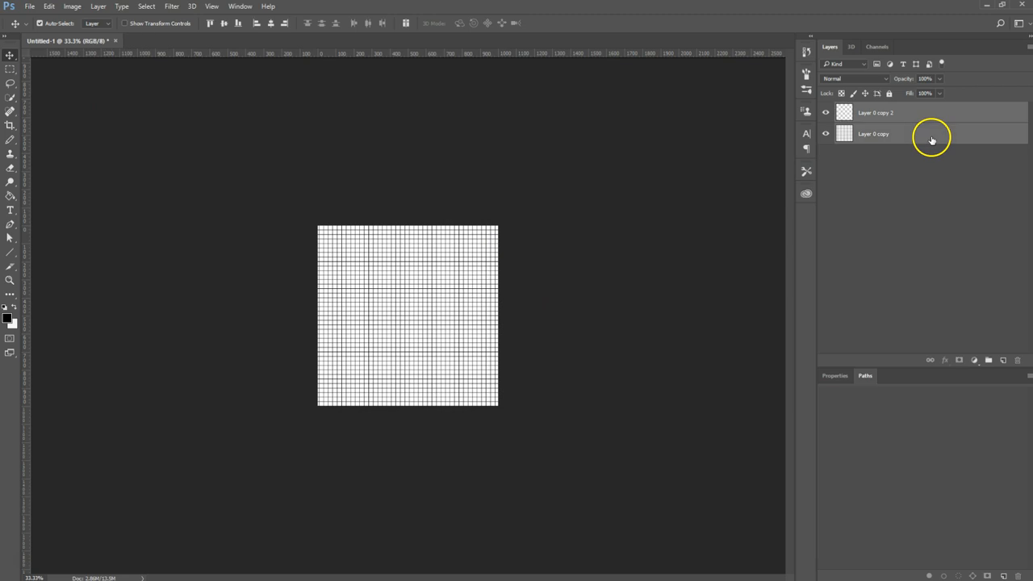
key(ctrl+e)
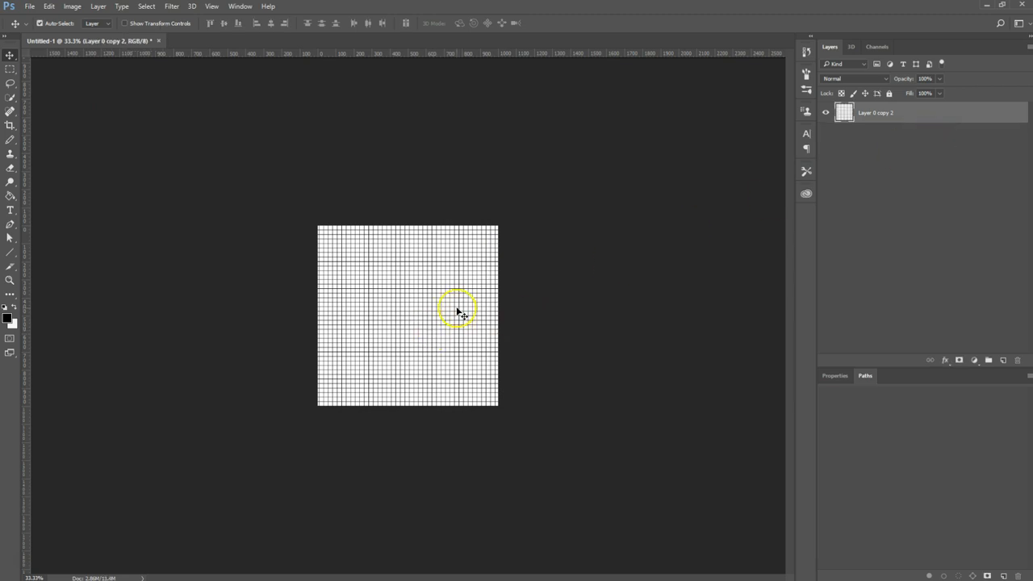
Step: Centre the enlarged grid on the canvas at X 500 px and Y 500 px with Free Transform
drag(449, 296, 463, 327)
key(ctrl)
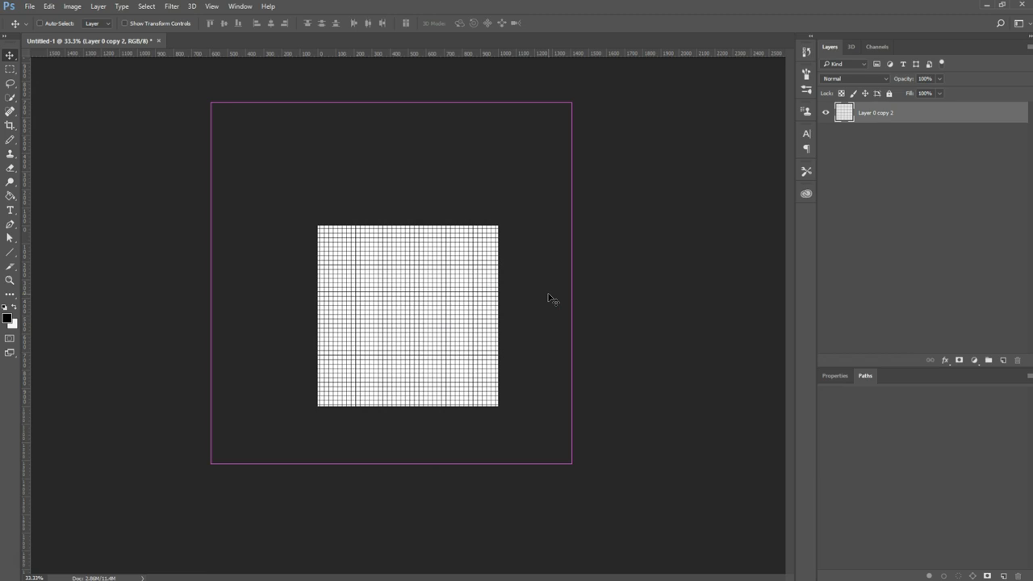
key(ctrl+t)
drag(456, 319, 474, 346)
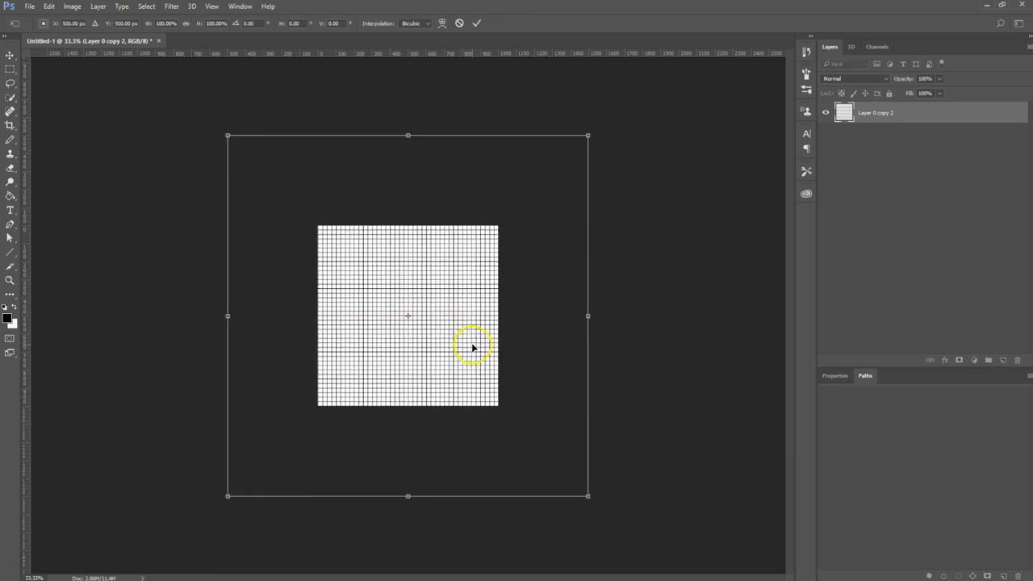
Step: Rotate the grid to exactly 45° and apply the transform
drag(609, 125, 677, 327)
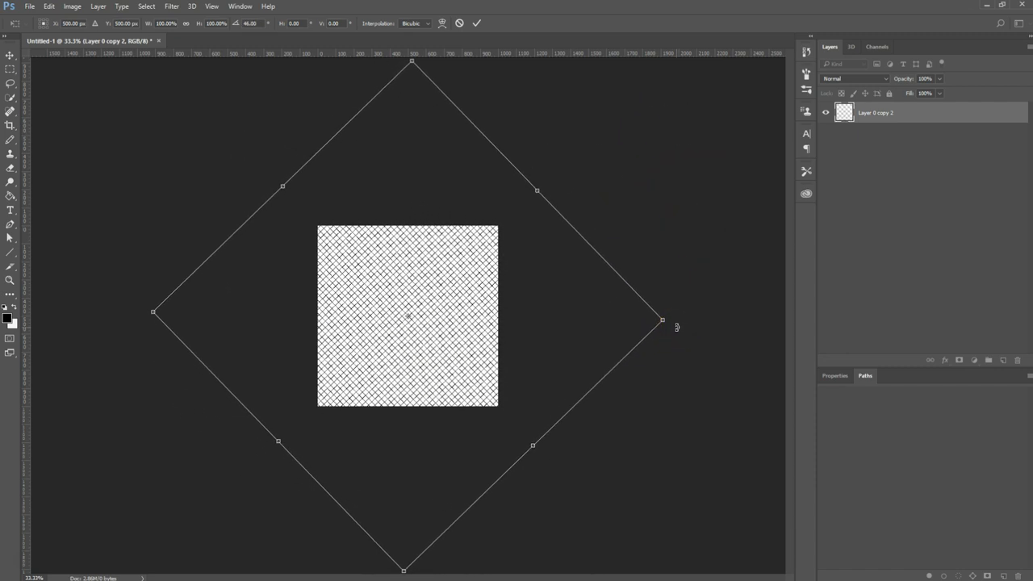
drag(670, 317, 673, 316)
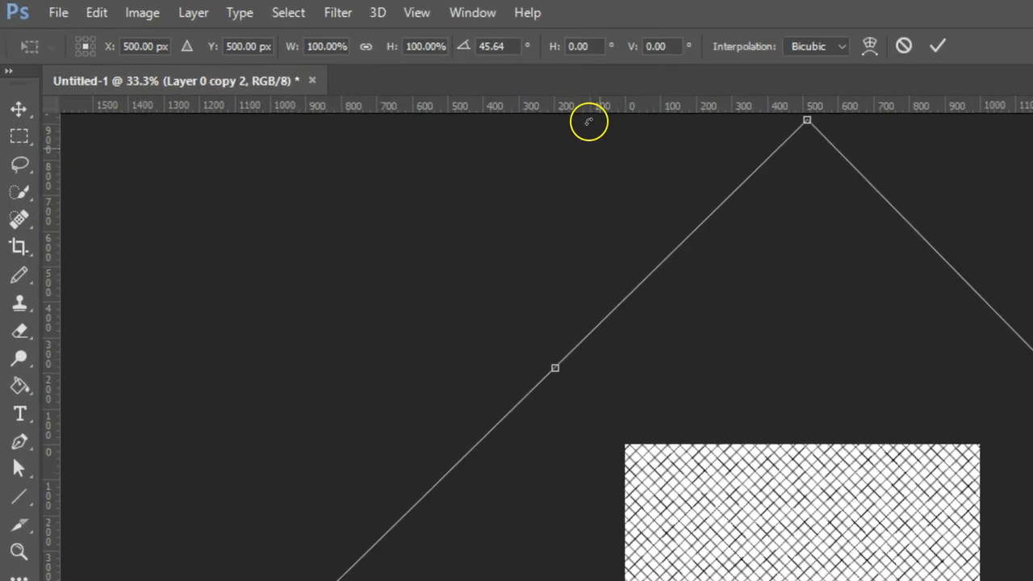
drag(513, 44, 469, 54)
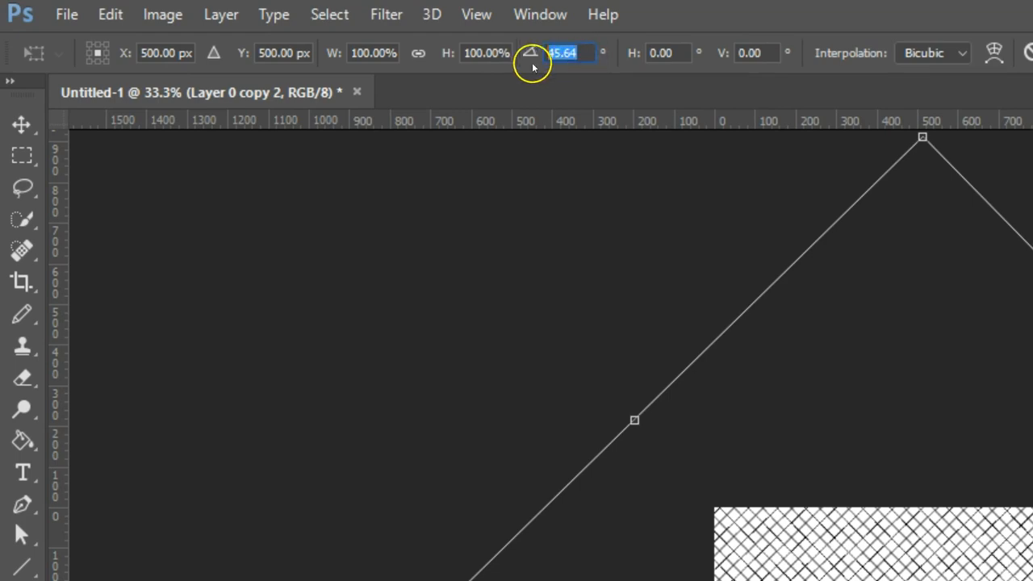
text(45)
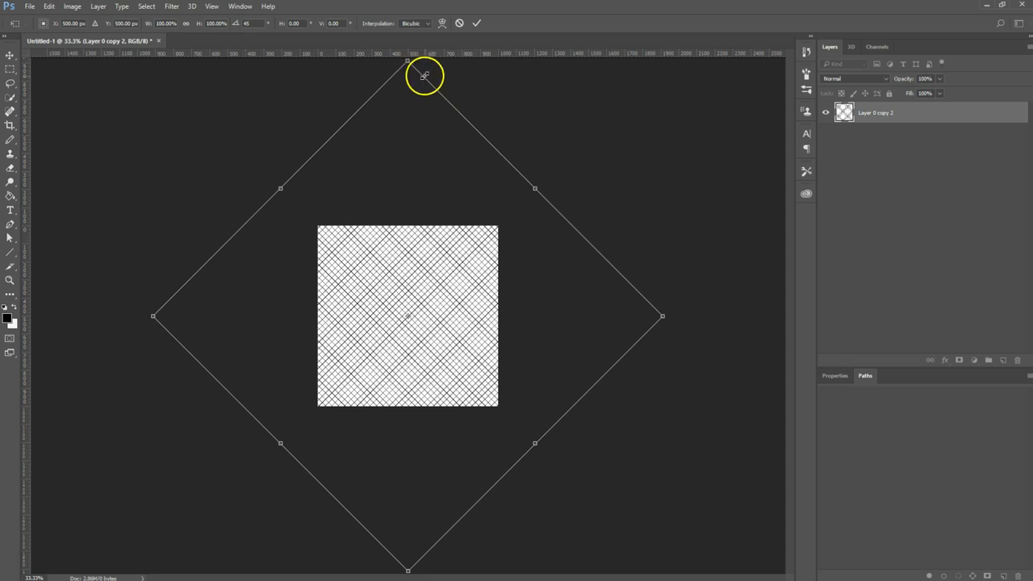
click(476, 22)
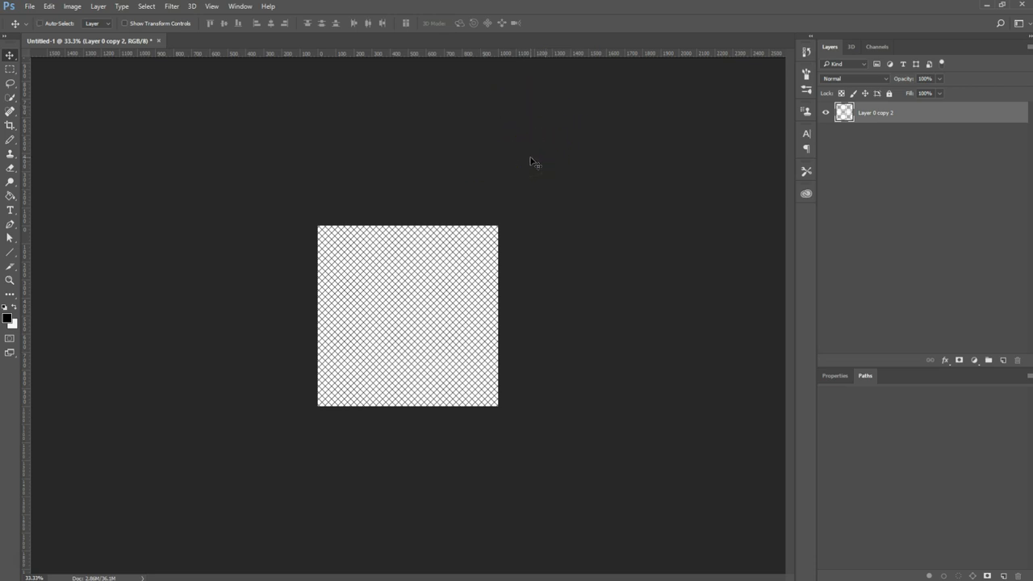
Step: Squash the rotated grid to about 57% of its height and shift it up to Y 762.5 px
key(ctrl+t)
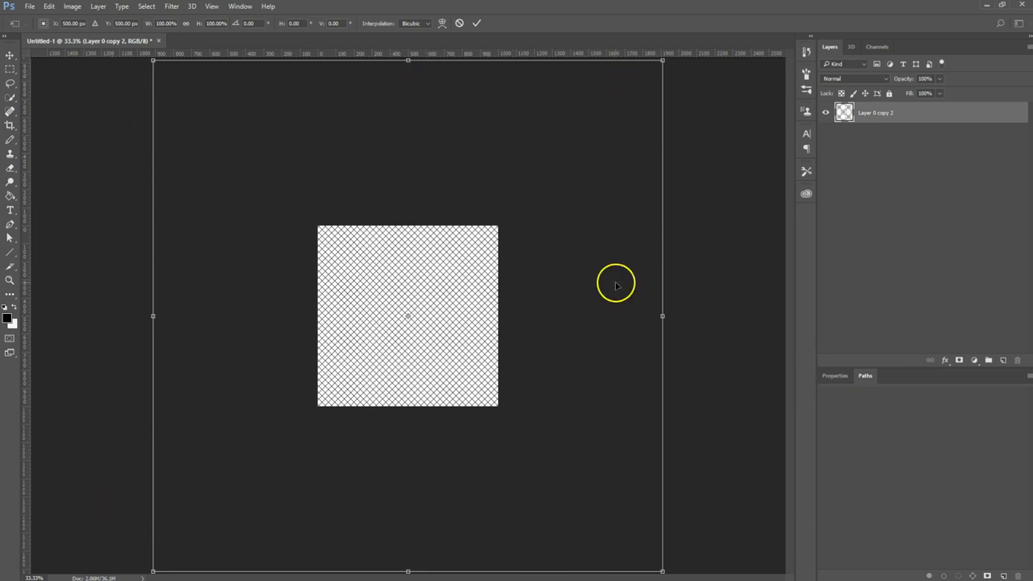
drag(409, 60, 419, 284)
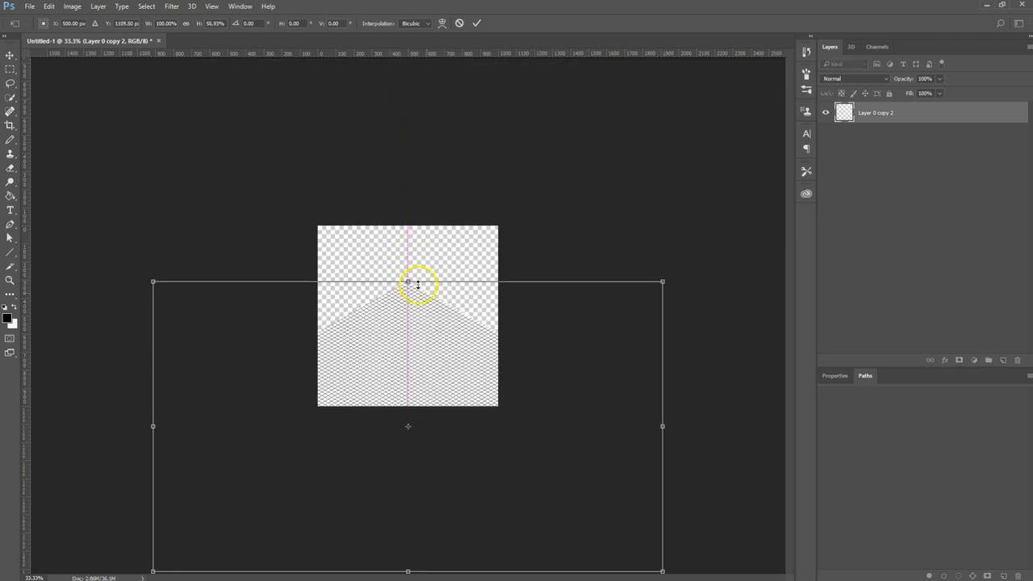
drag(459, 372, 462, 314)
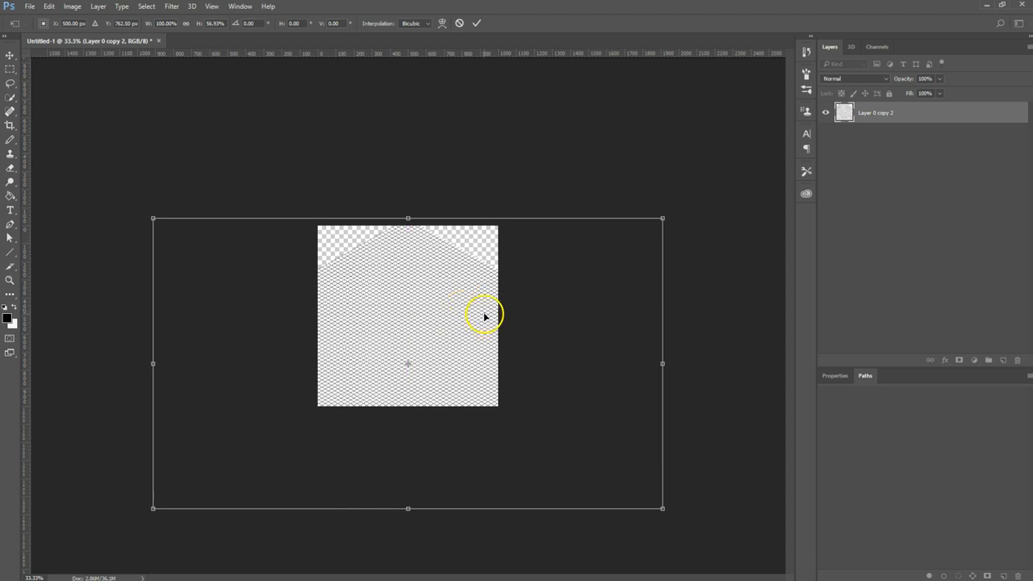
key(ctrl+plus)
key(ctrl+plus)
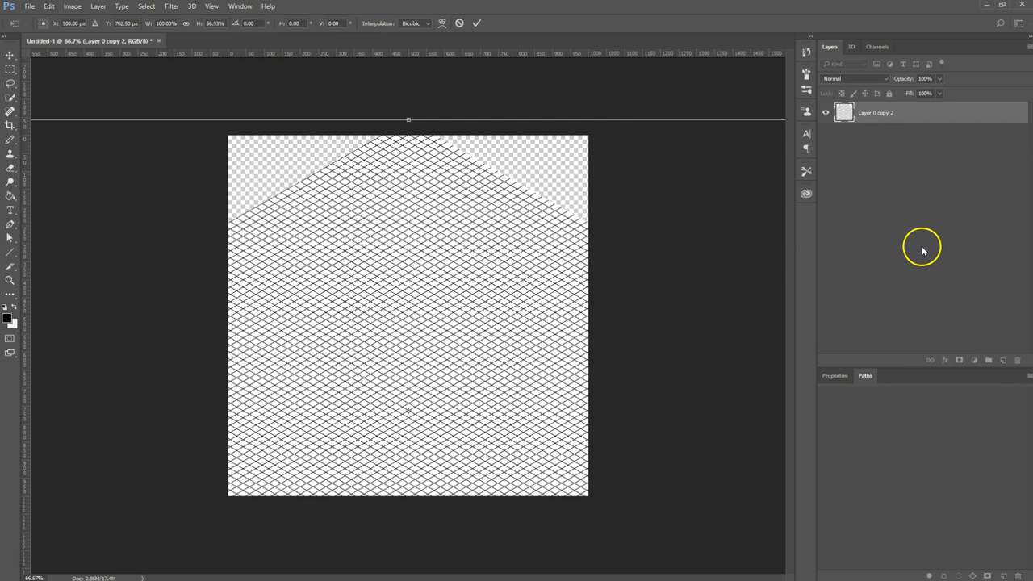
click(476, 22)
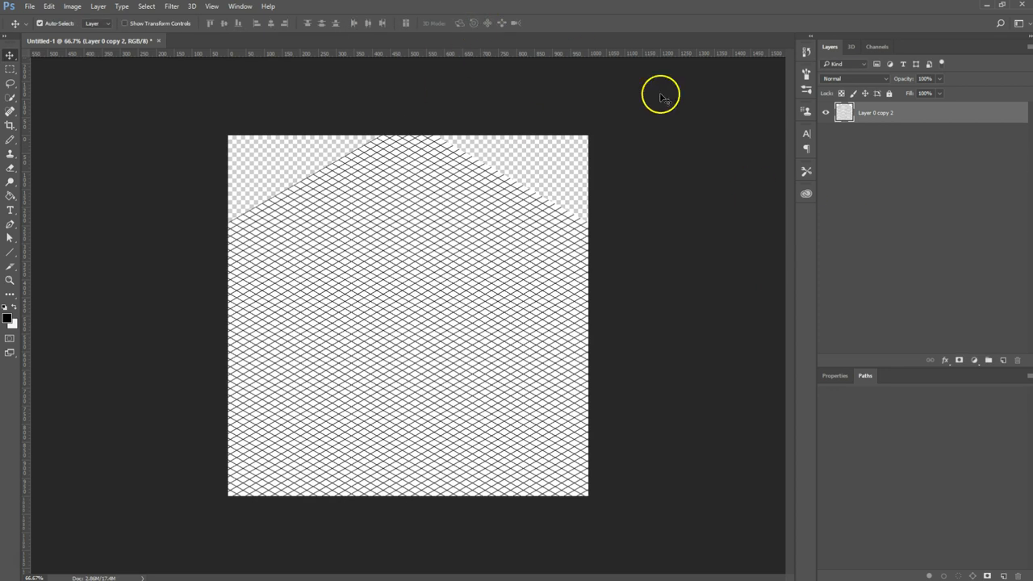
Step: Add a new layer and draw a 3 px black reference line sloping gently upward to the right across the grid's middle
click(1005, 360)
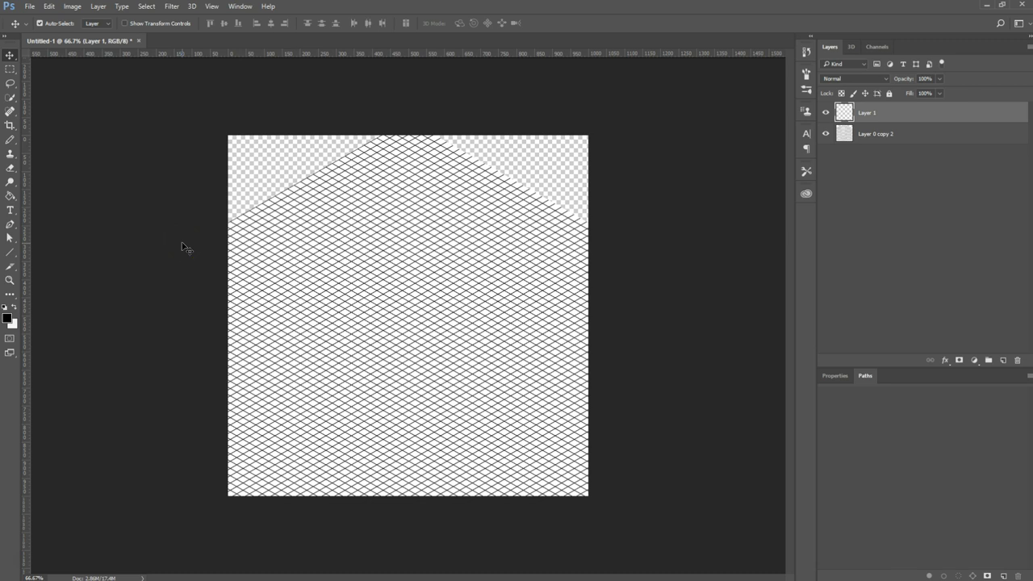
click(10, 254)
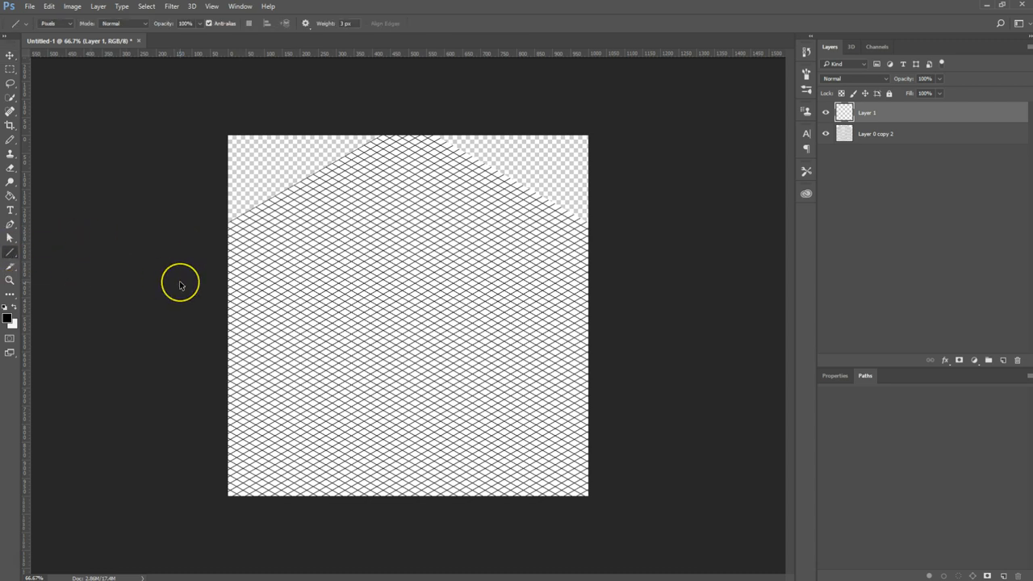
key(ctrl+plus)
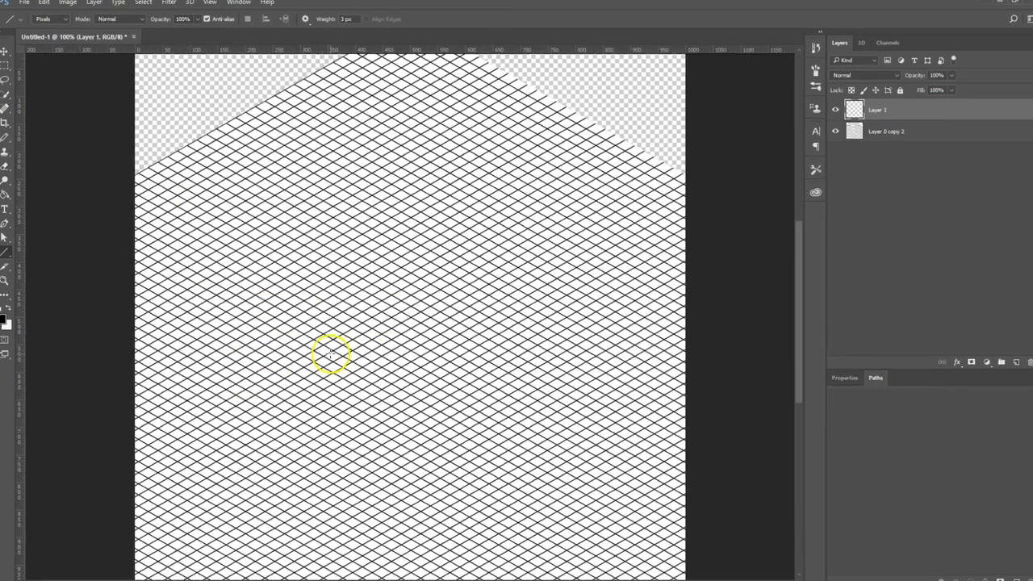
mouse_move(314, 358)
mouse_down()
mouse_move(413, 303)
mouse_move(431, 279)
mouse_move(499, 270)
mouse_move(533, 310)
mouse_up()
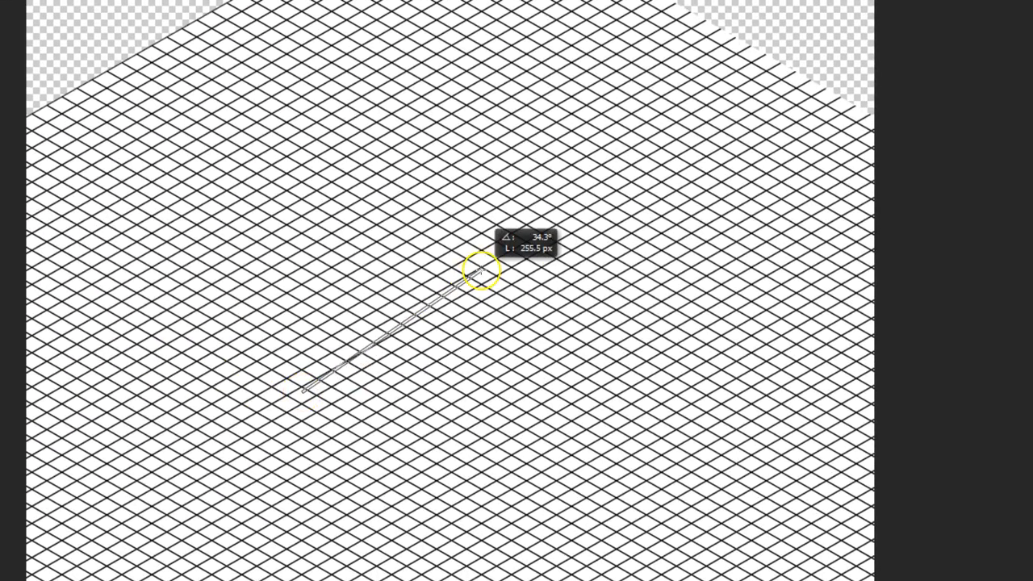
key(ctrl+z)
drag(323, 385, 557, 301)
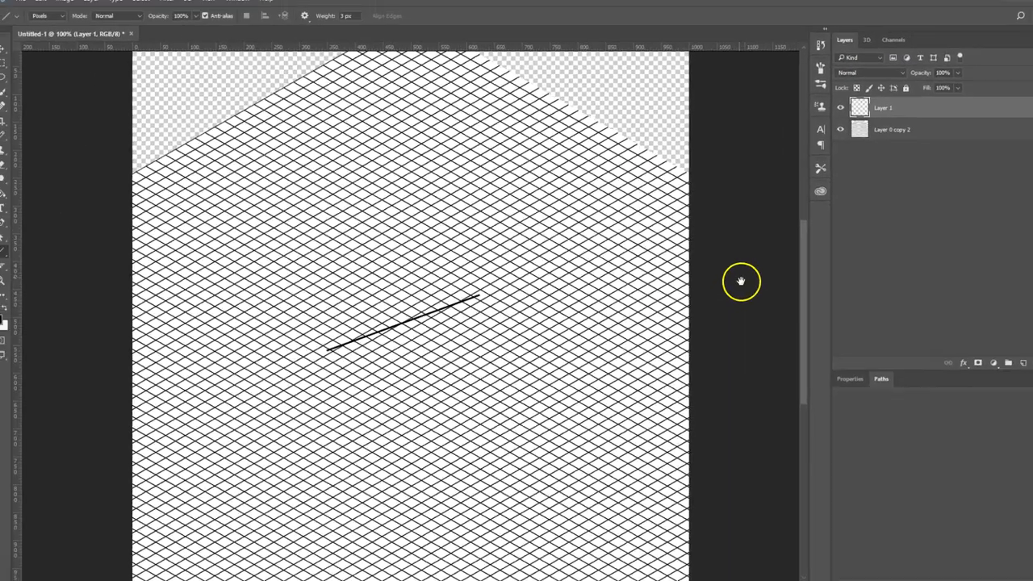
drag(959, 228, 971, 312)
drag(740, 301, 742, 304)
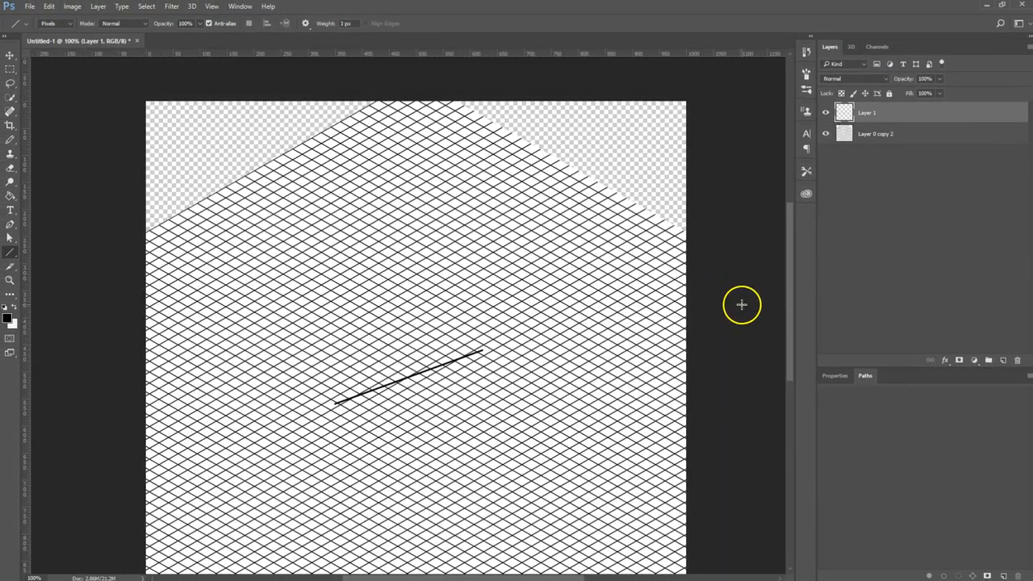
Step: Squash the grid layer further vertically to match the slope of the black reference line, and reposition the grid on the canvas
click(913, 138)
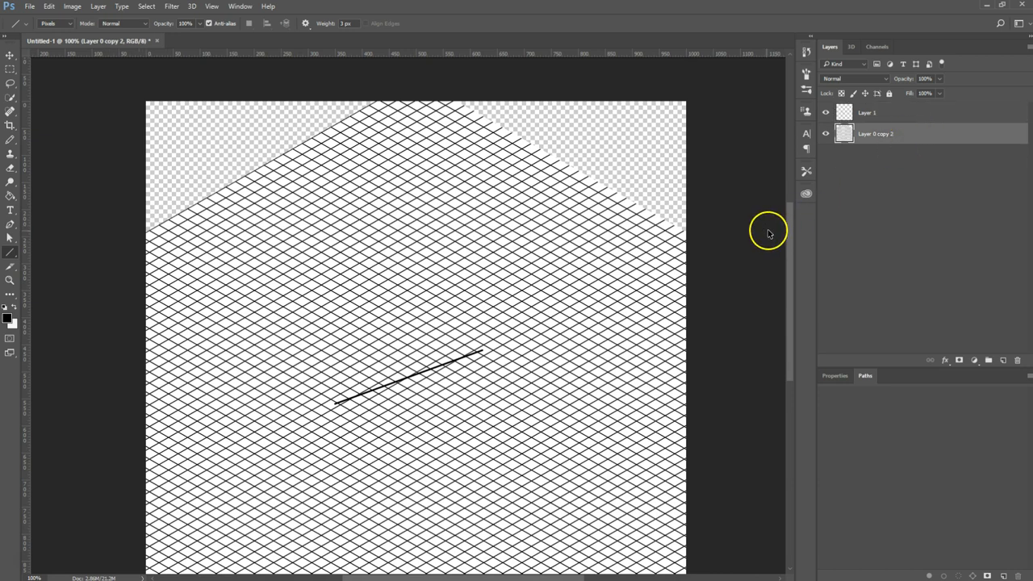
key(ctrl+t)
drag(416, 76, 447, 299)
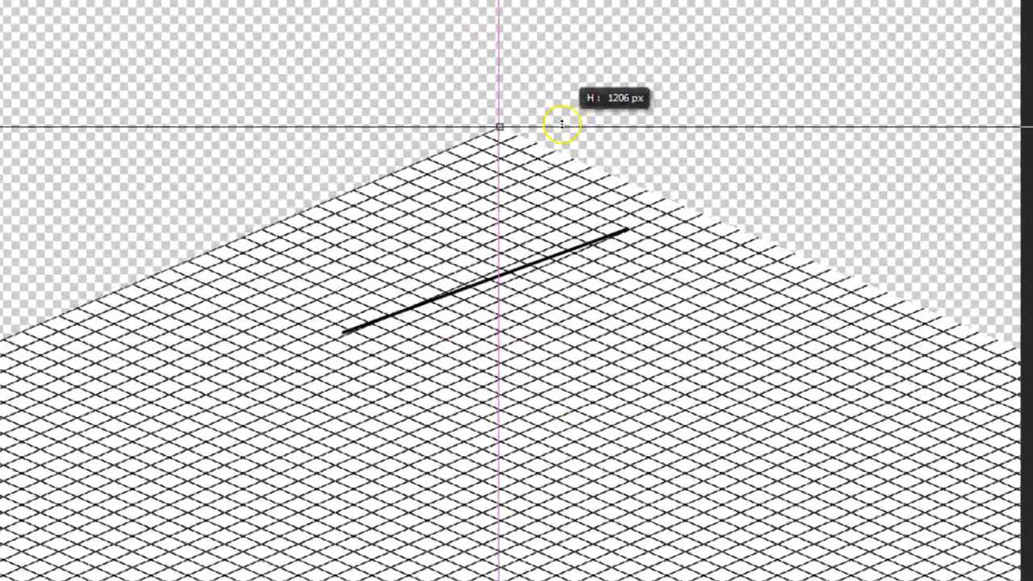
mouse_move(562, 124)
mouse_down()
mouse_move(558, 116)
mouse_move(574, 160)
mouse_up()
mouse_move(674, 408)
mouse_down()
mouse_move(669, 290)
mouse_move(694, 77)
mouse_up()
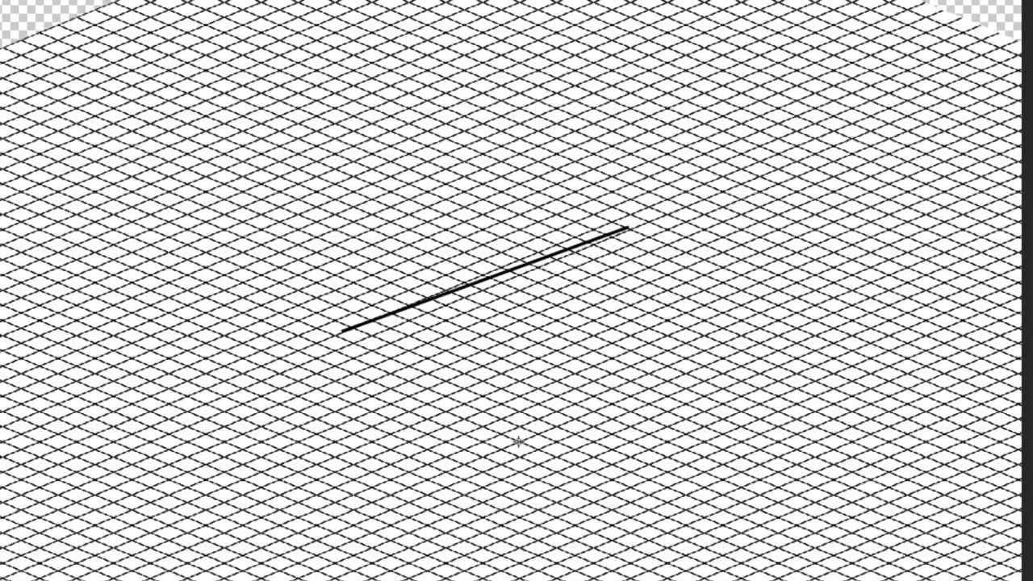
drag(517, 436, 517, 511)
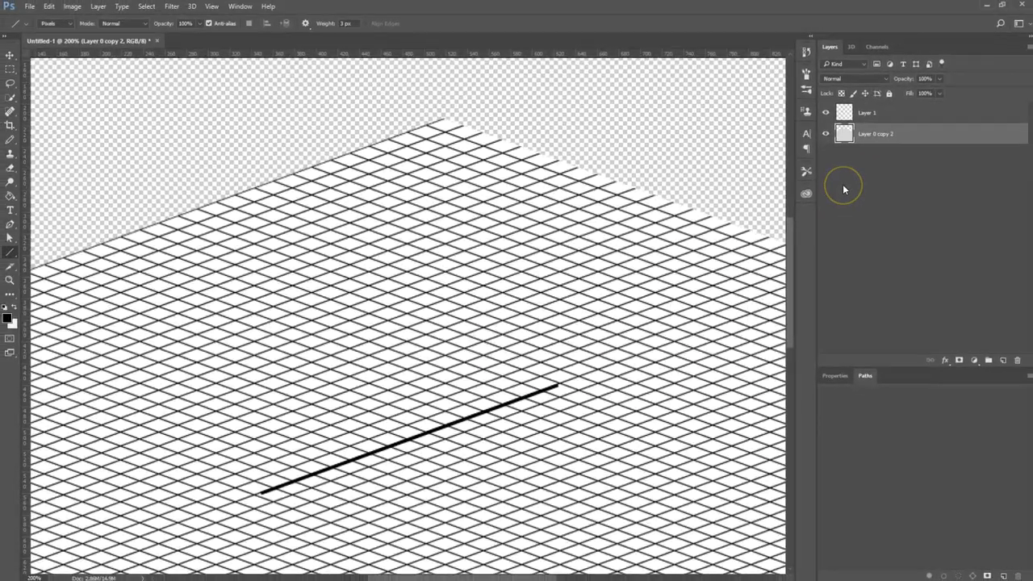
Step: Delete the reference line layer and set the grid layer's opacity to 72%
key(ctrl+0)
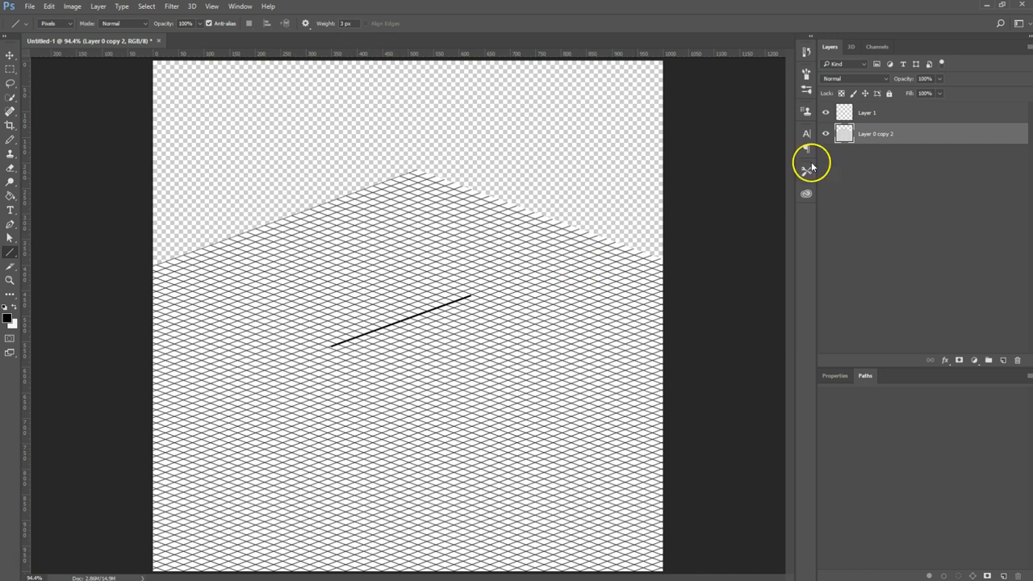
click(826, 113)
drag(932, 112, 1018, 360)
key(v)
key(7)
key(2)
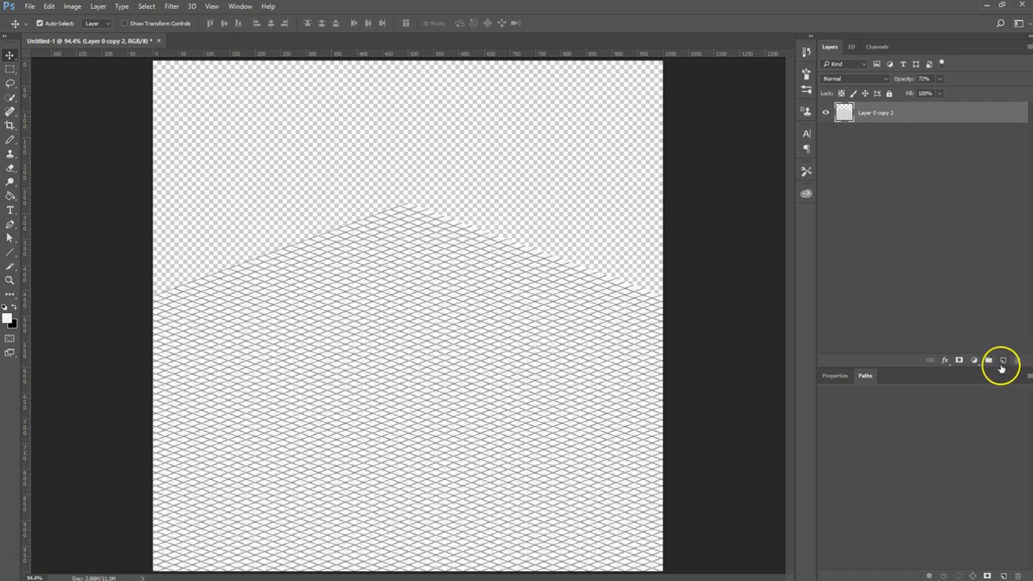
Step: Add a new layer beneath the grid and fill it with white using the Paint Bucket
click(1003, 360)
drag(903, 119, 900, 145)
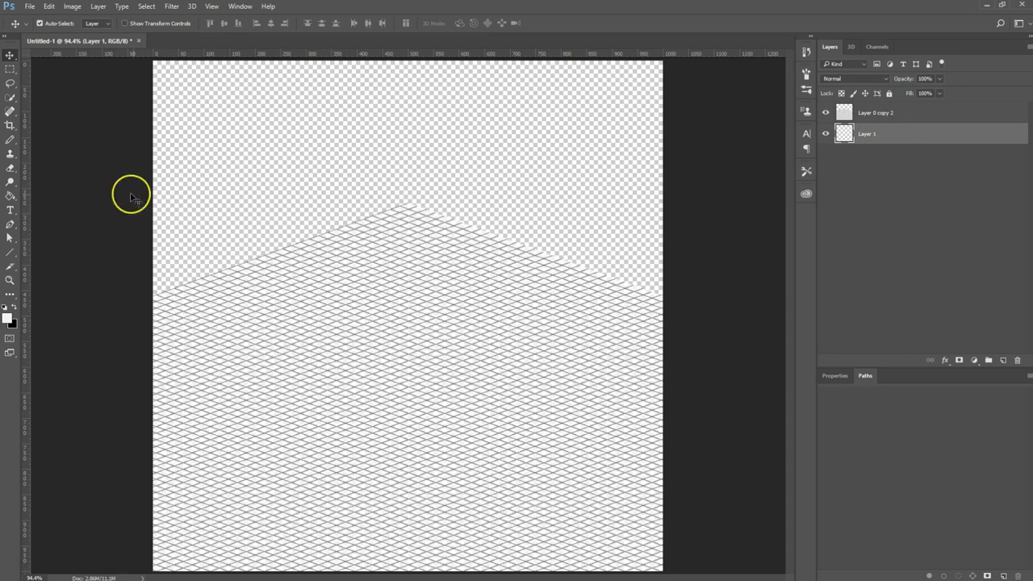
click(11, 197)
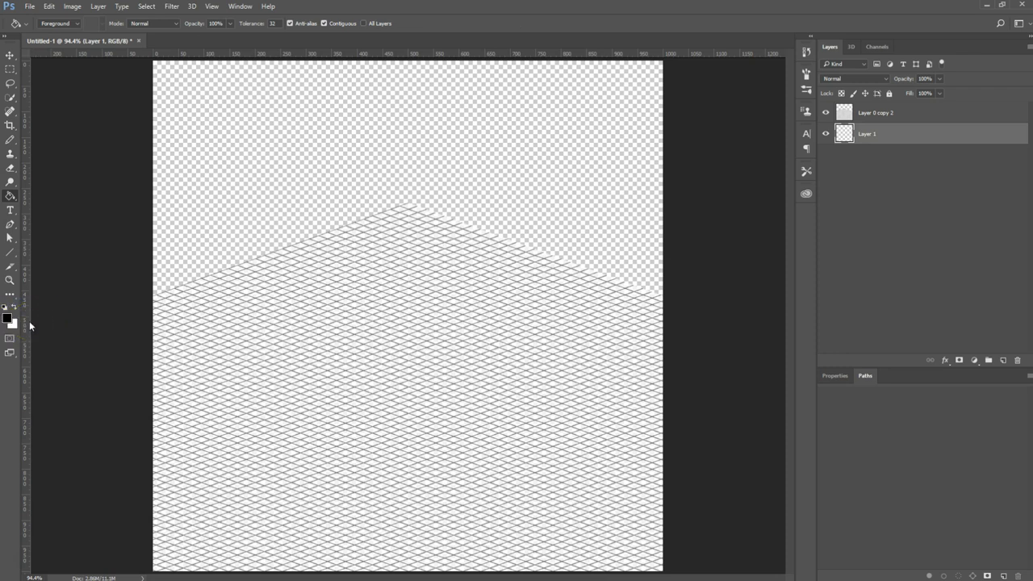
key(x)
click(300, 241)
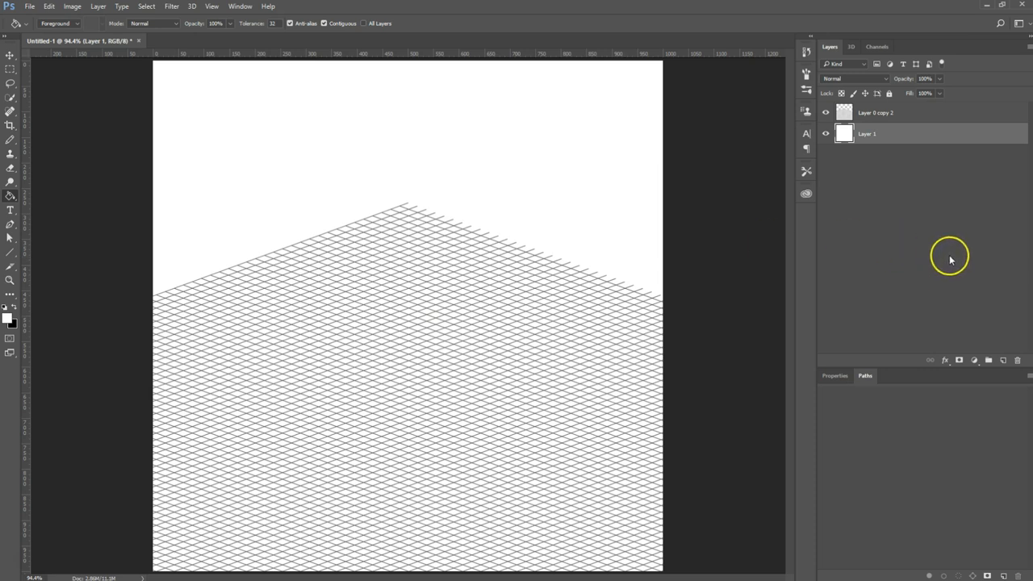
Step: Set the grid layer's opacity to 32%
click(922, 118)
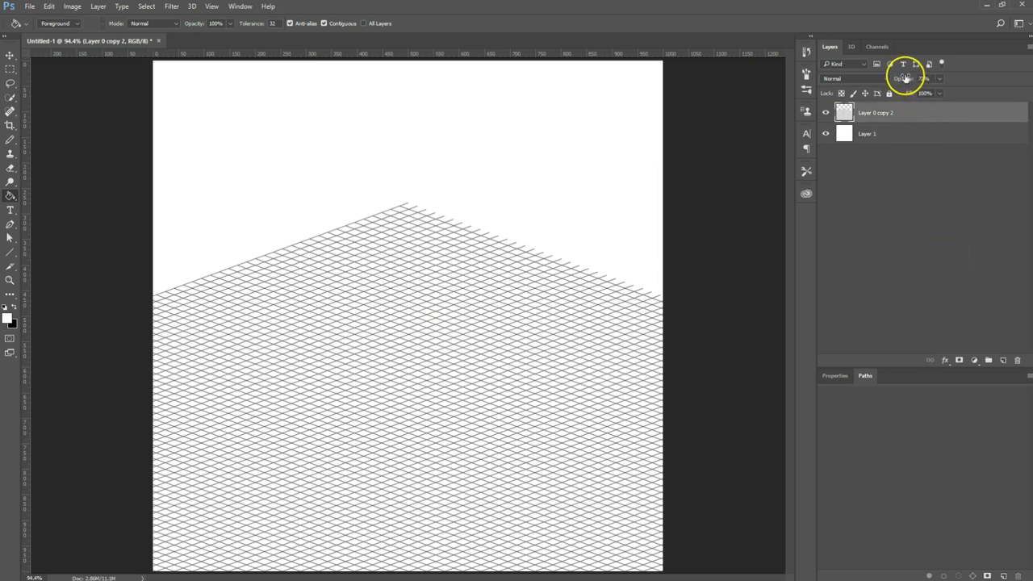
drag(903, 80, 886, 83)
text(32)
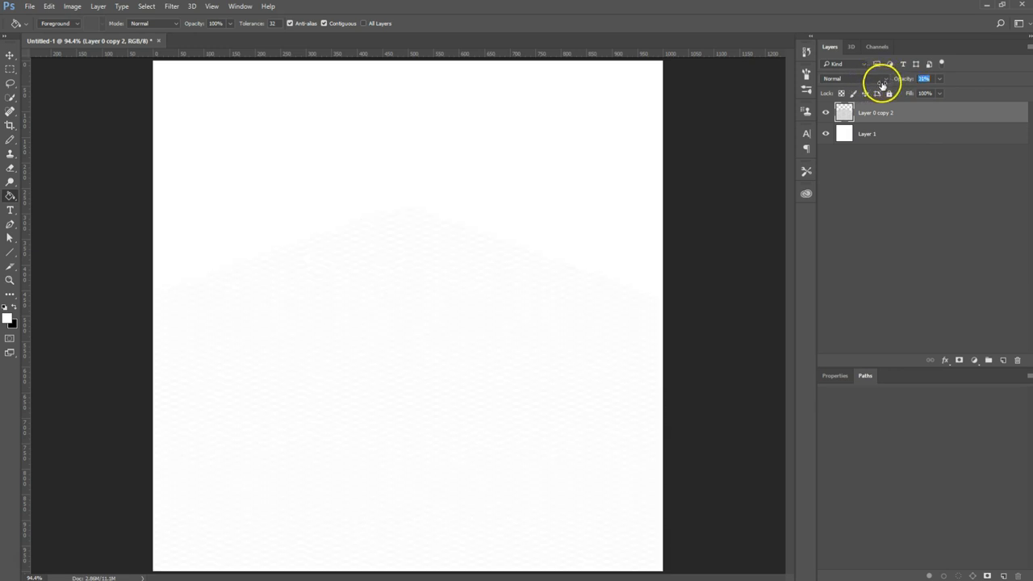
key(Return)
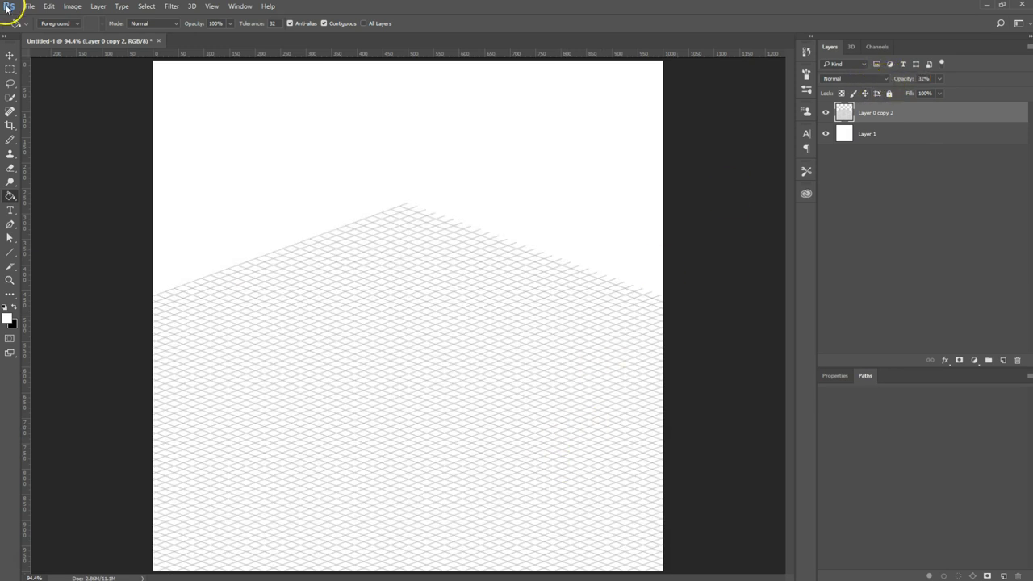
Step: Move the grid layer up about 250 px to cover most of the white background
click(10, 55)
drag(539, 424, 539, 295)
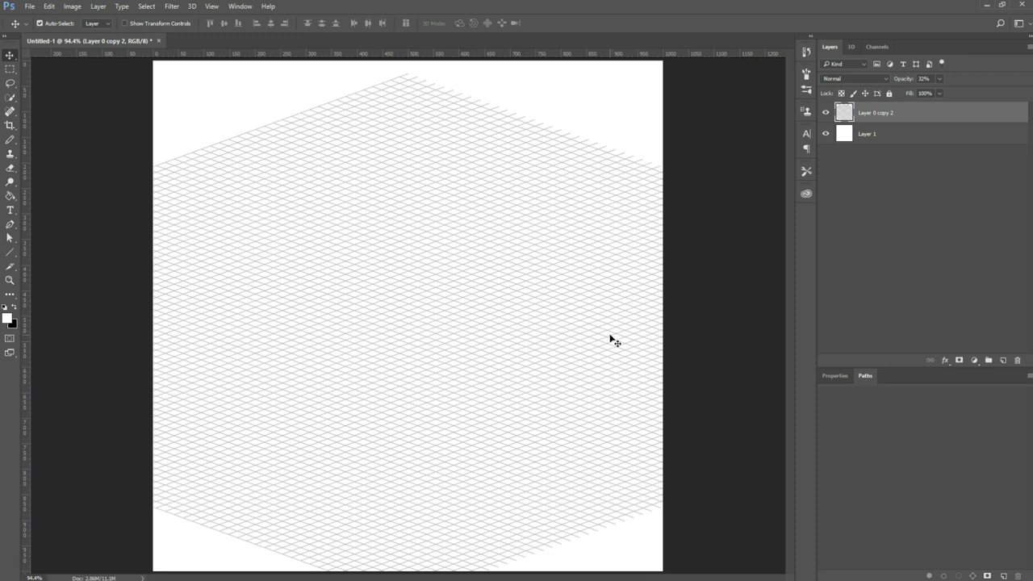
click(711, 304)
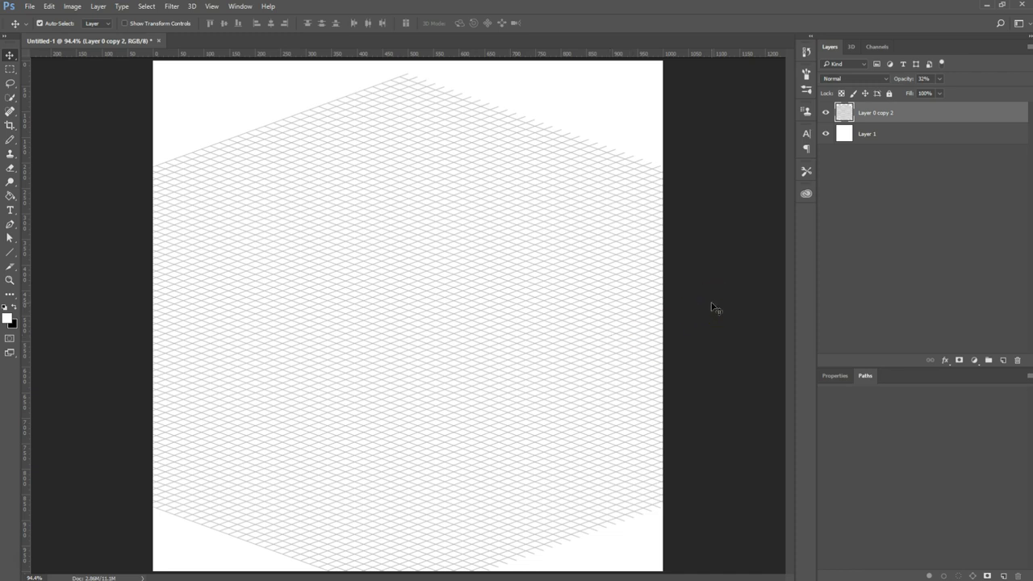